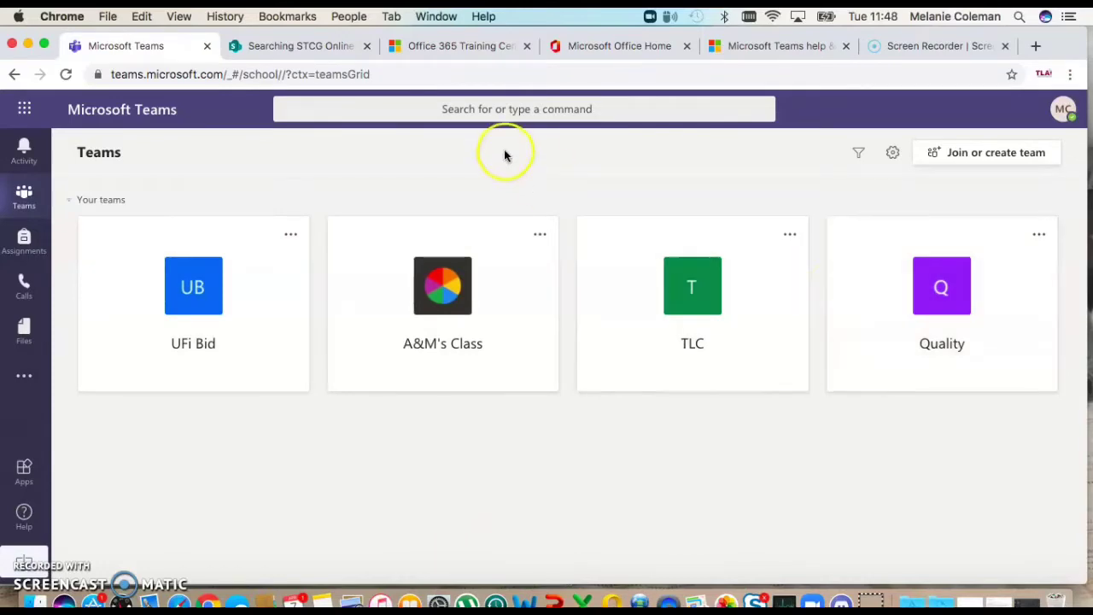
Step: From the Searching STCG Online SharePoint page, launch Teams via the Office 365 app launcher
click(281, 47)
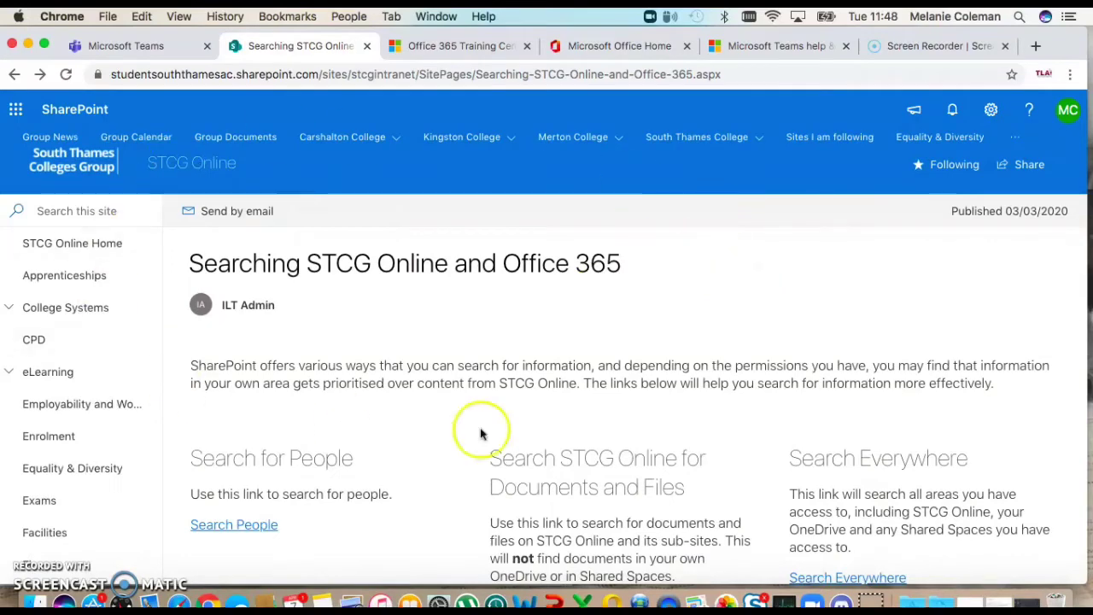
scroll(664, 366, down, 5)
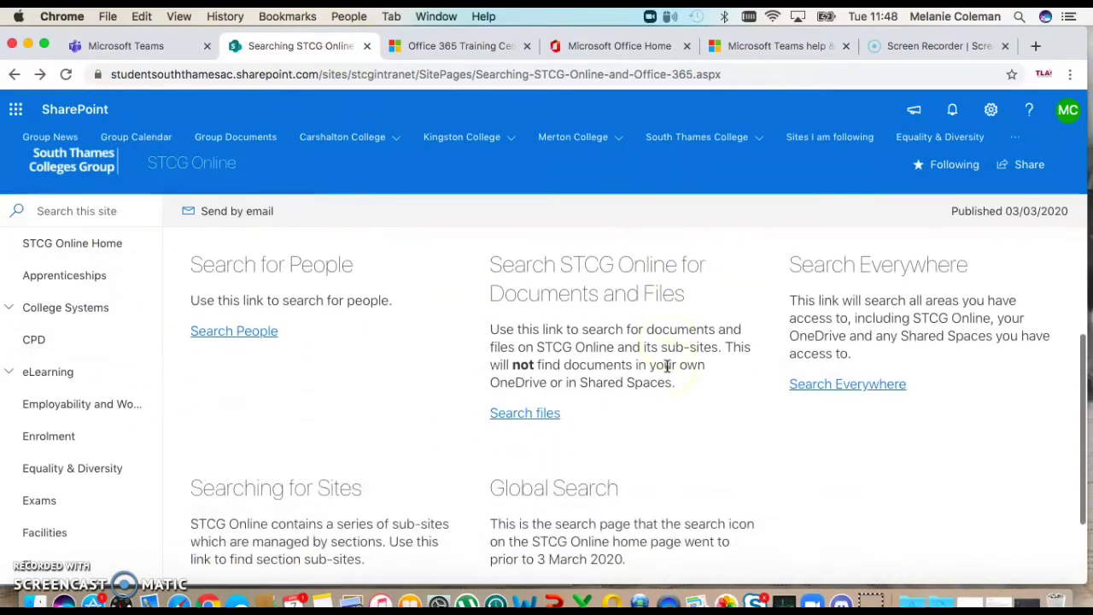
scroll(663, 366, up, 5)
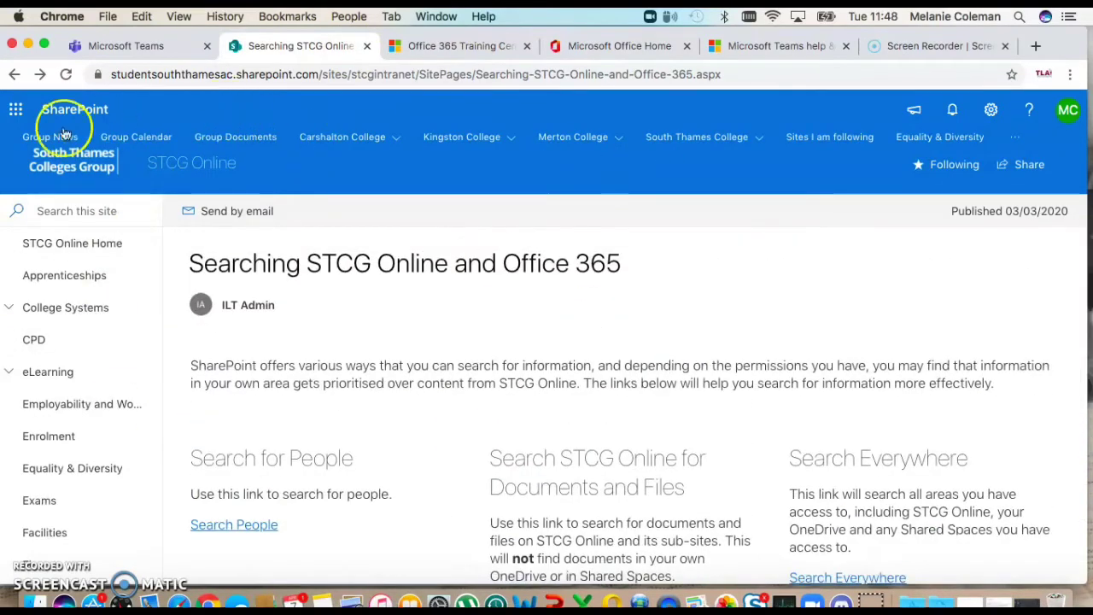
click(16, 111)
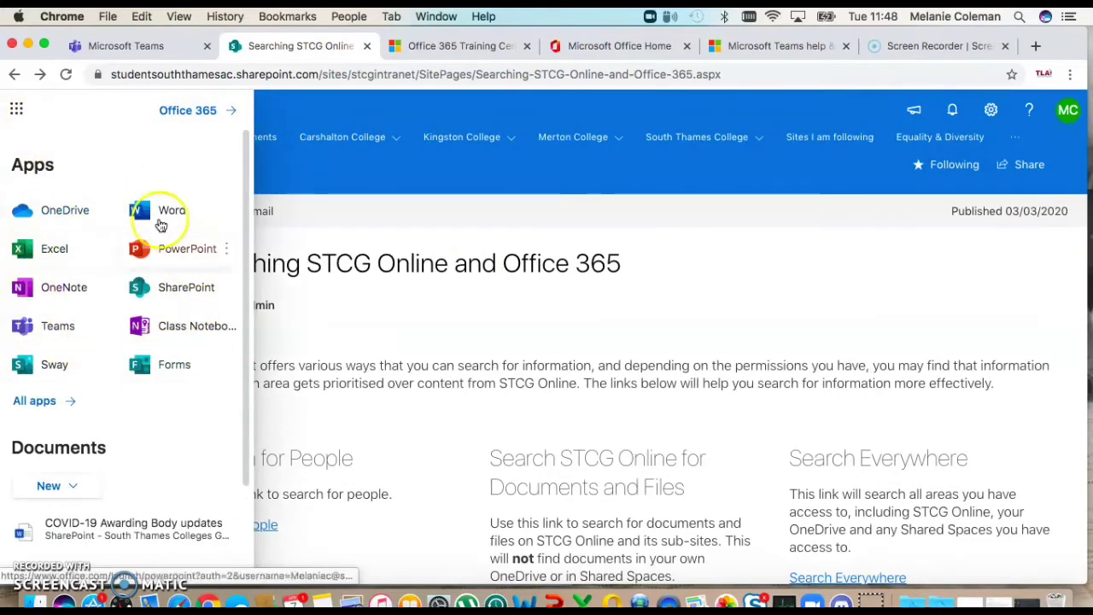
click(60, 327)
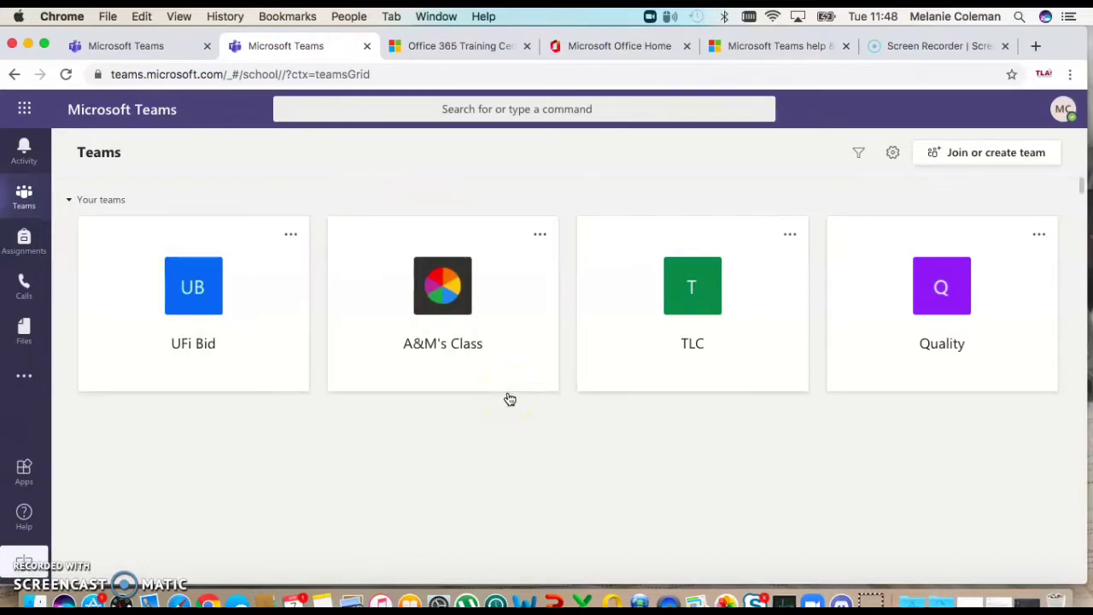
Step: Switch to the Microsoft Office Home page in the browser
click(589, 46)
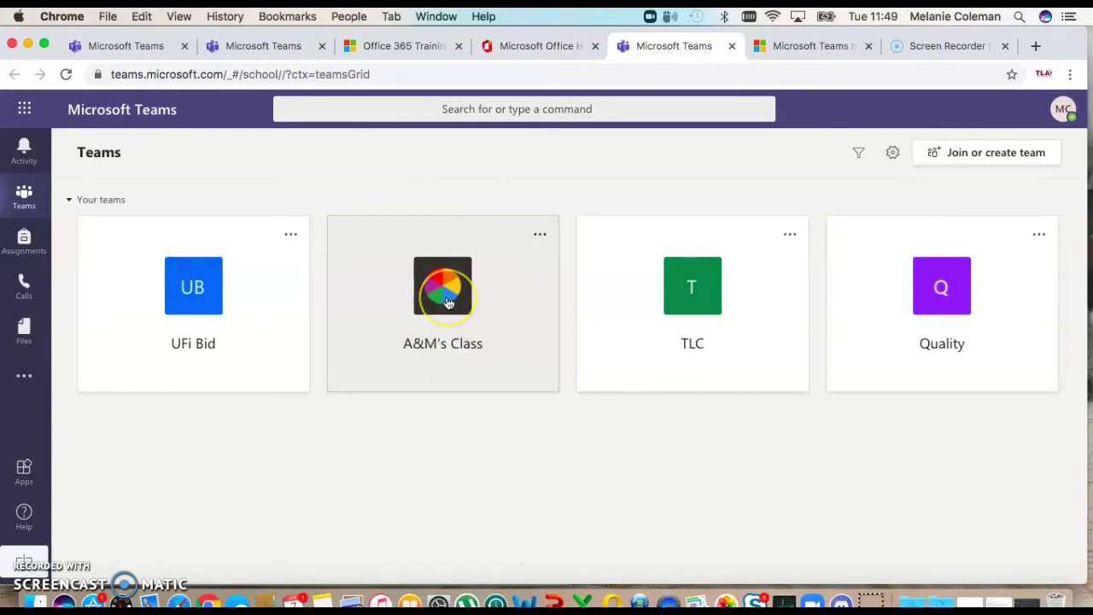
Step: Open the TLC team's General channel, scroll to the latest posts and start a new post
click(193, 290)
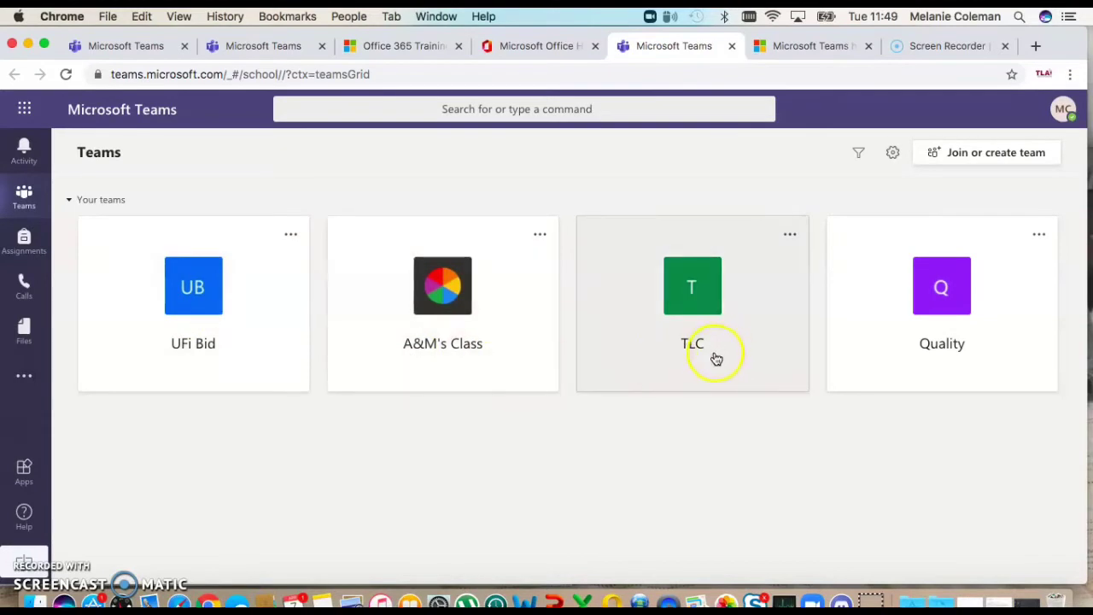
click(715, 355)
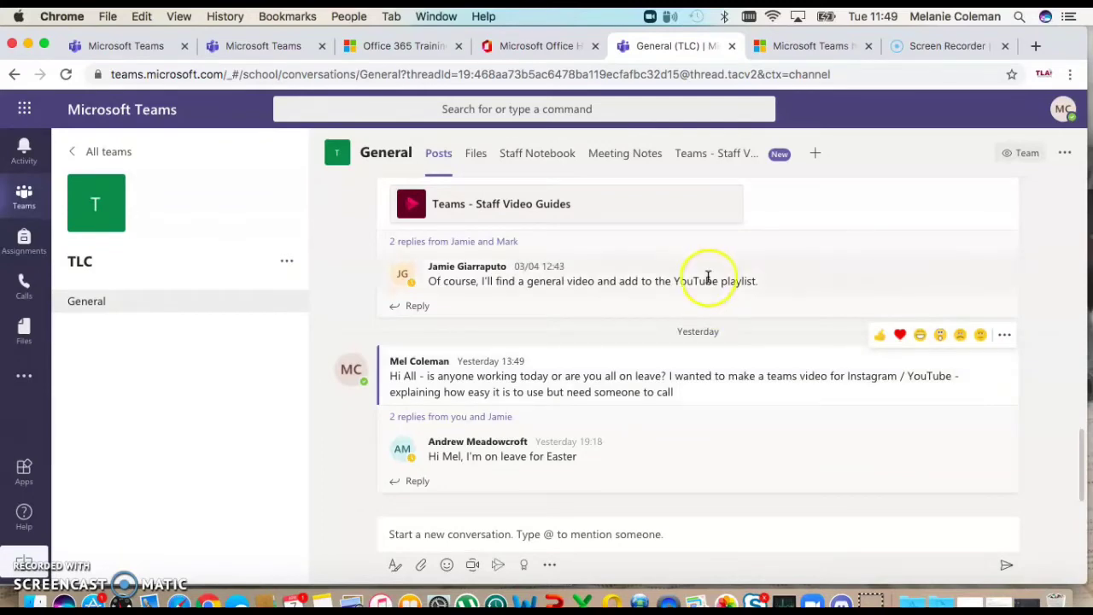
scroll(708, 277, up, 15)
scroll(708, 276, down, 10)
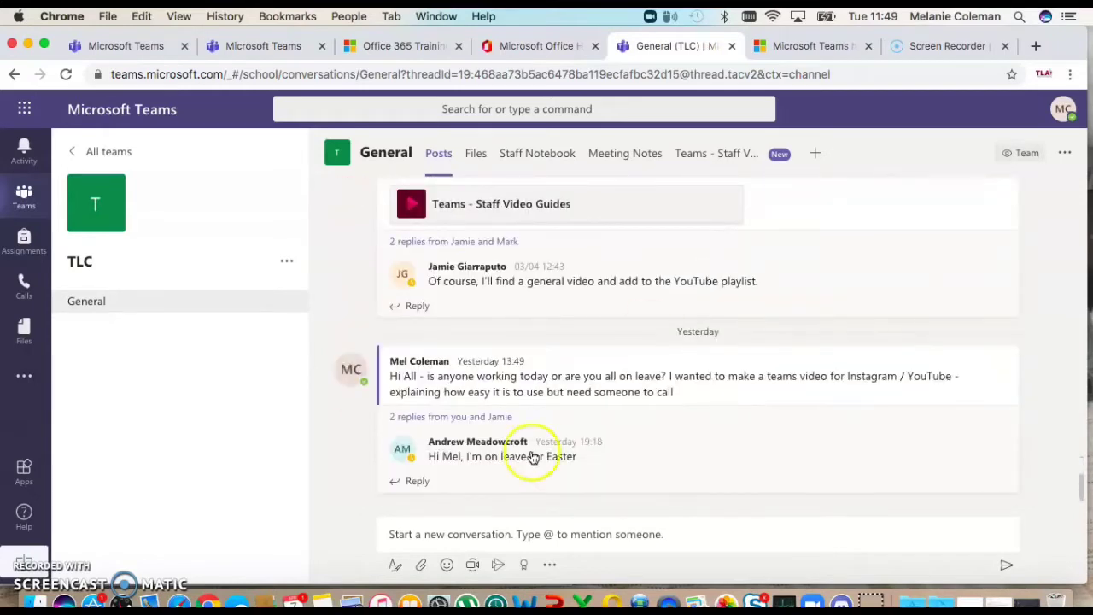
click(511, 532)
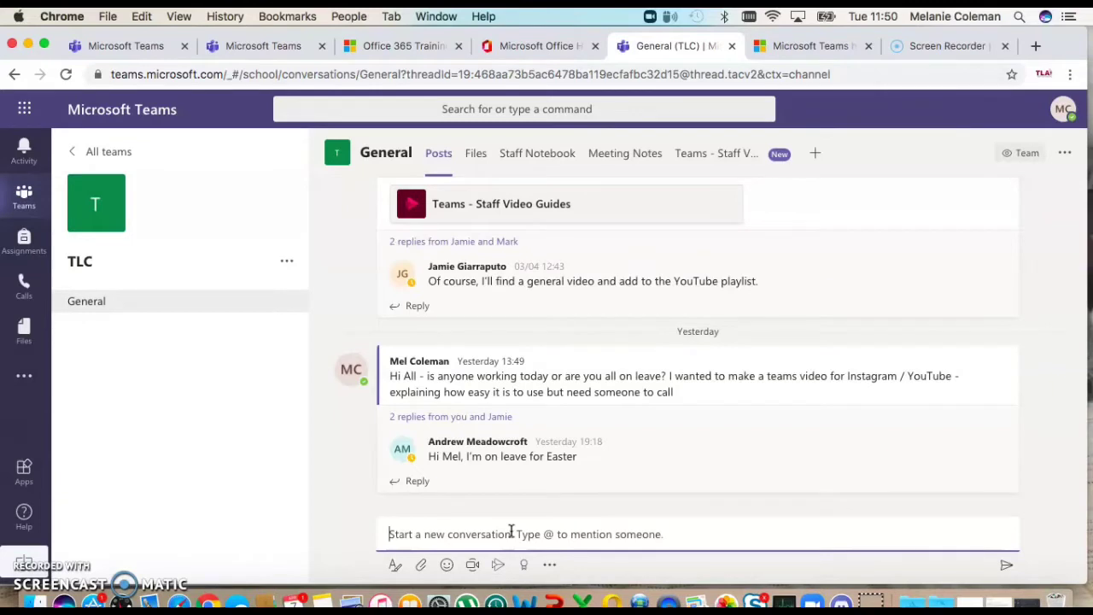
Step: Show the attach options for the new post: Recent, Browse Teams and Channels, OneDrive, Upload
click(422, 566)
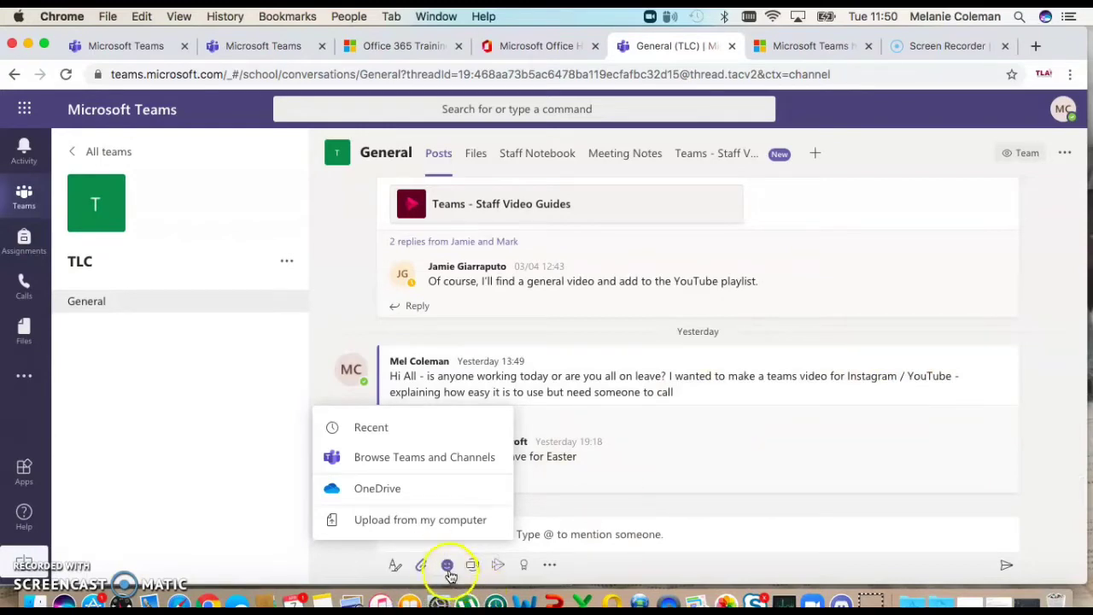
Step: Browse the General channel's Files, including Teams - Staff User Guide.pdf and UFI Bid.docx
click(475, 155)
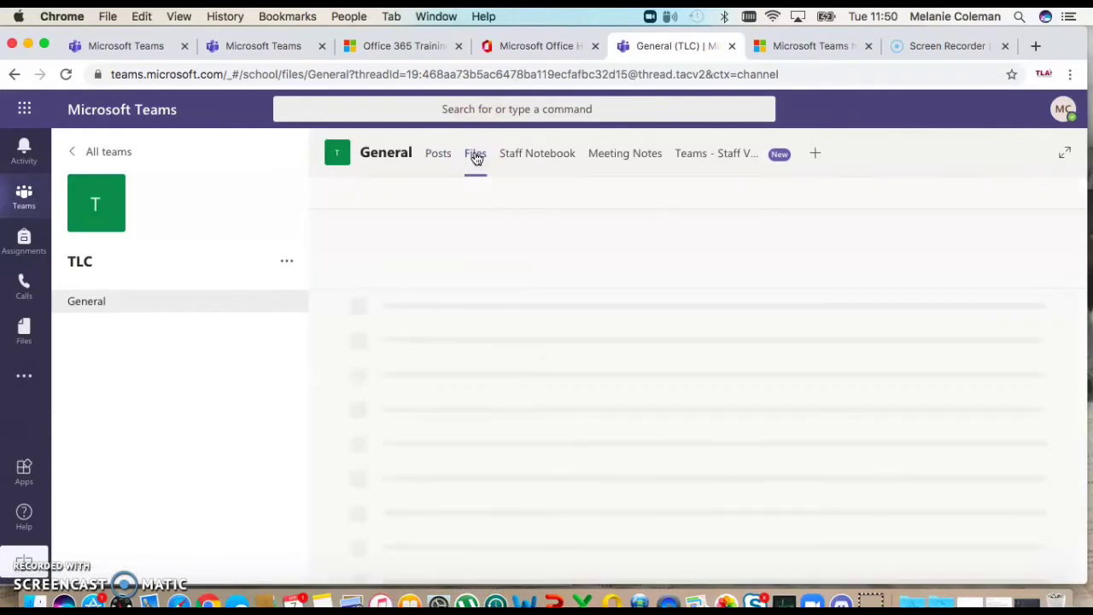
scroll(574, 342, down, 3)
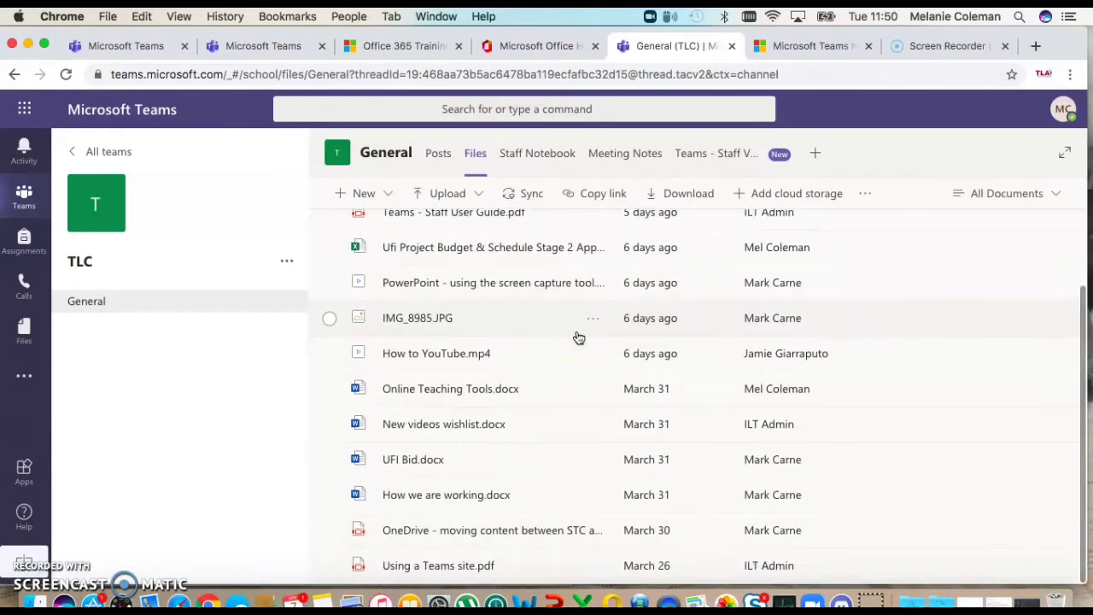
scroll(579, 337, up, 3)
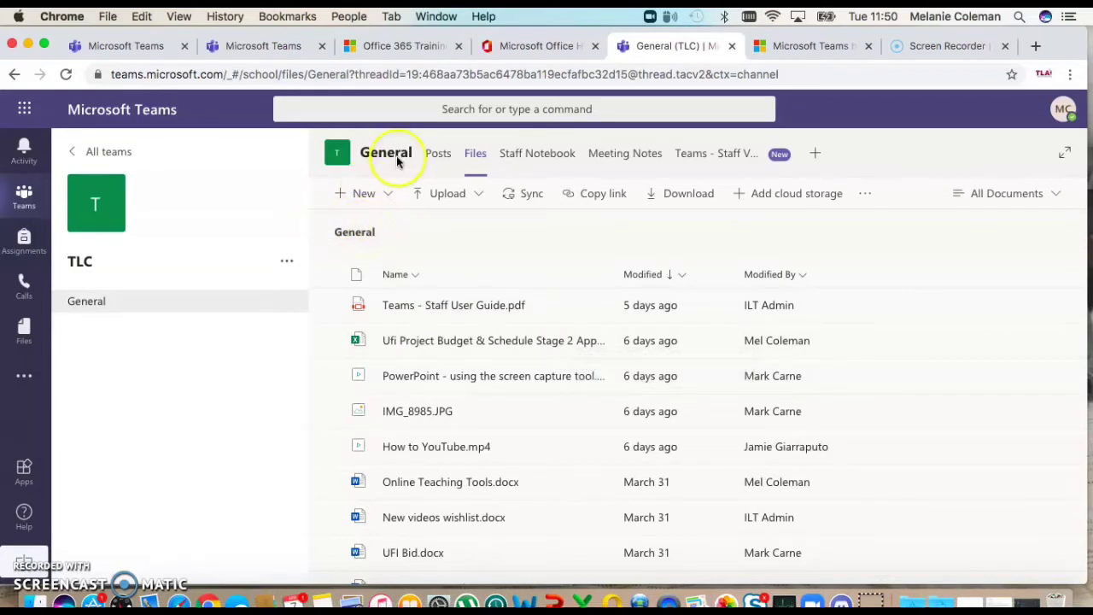
scroll(470, 389, down, 2)
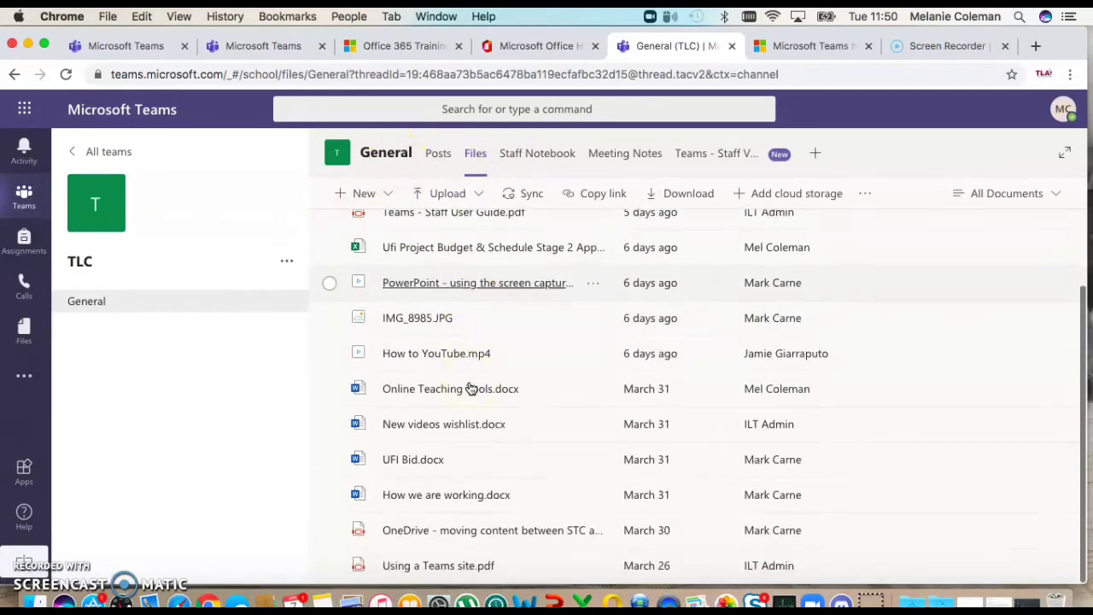
scroll(471, 389, up, 2)
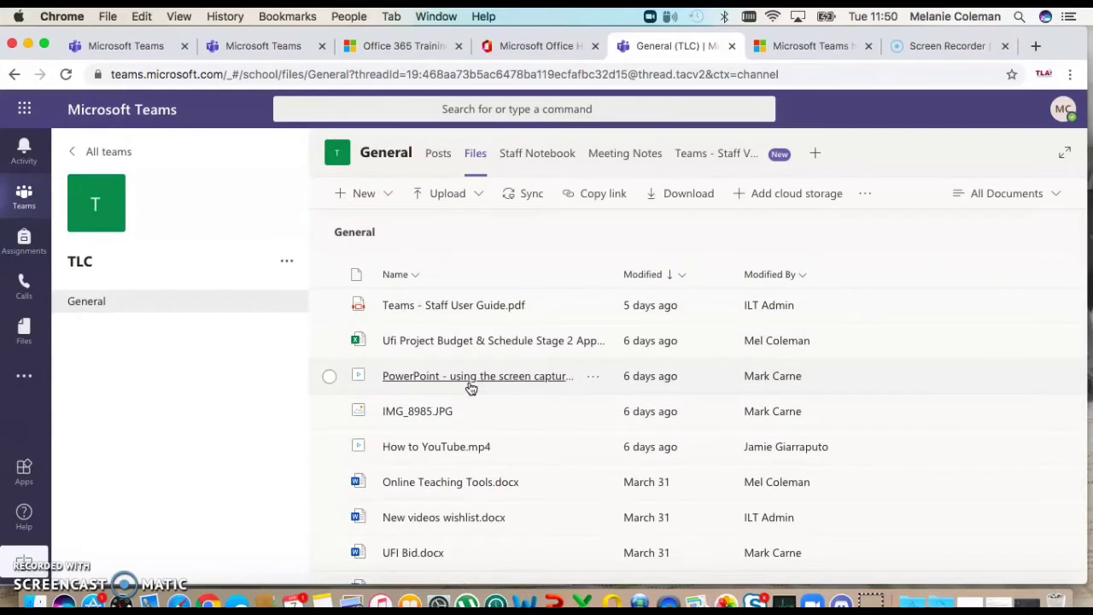
scroll(470, 388, down, 2)
click(460, 247)
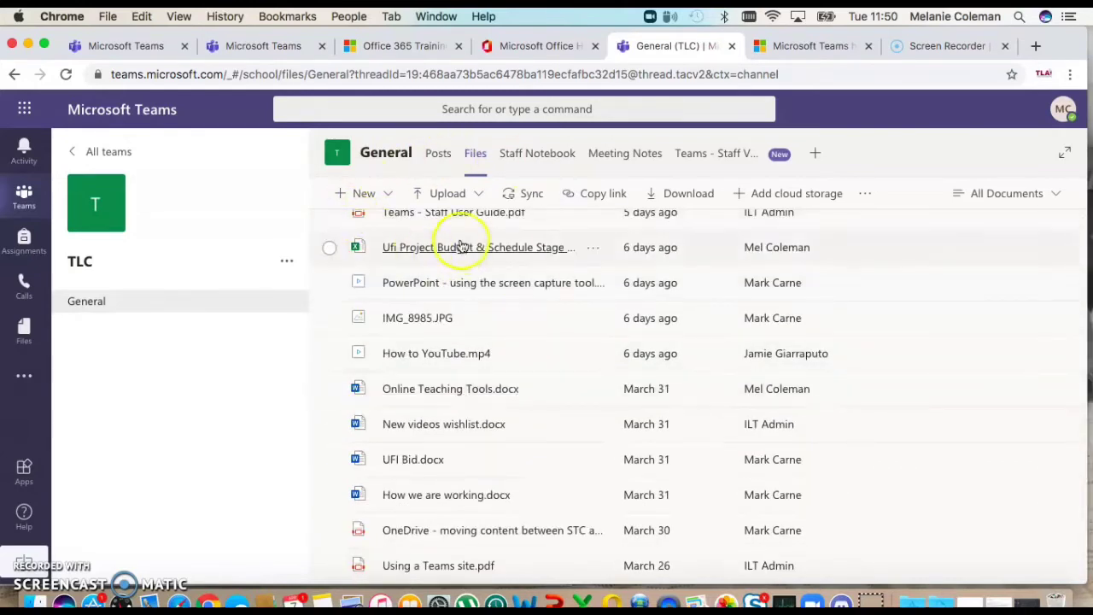
Step: Look through the channel's Meeting Notes, then return to the Posts feed
click(635, 159)
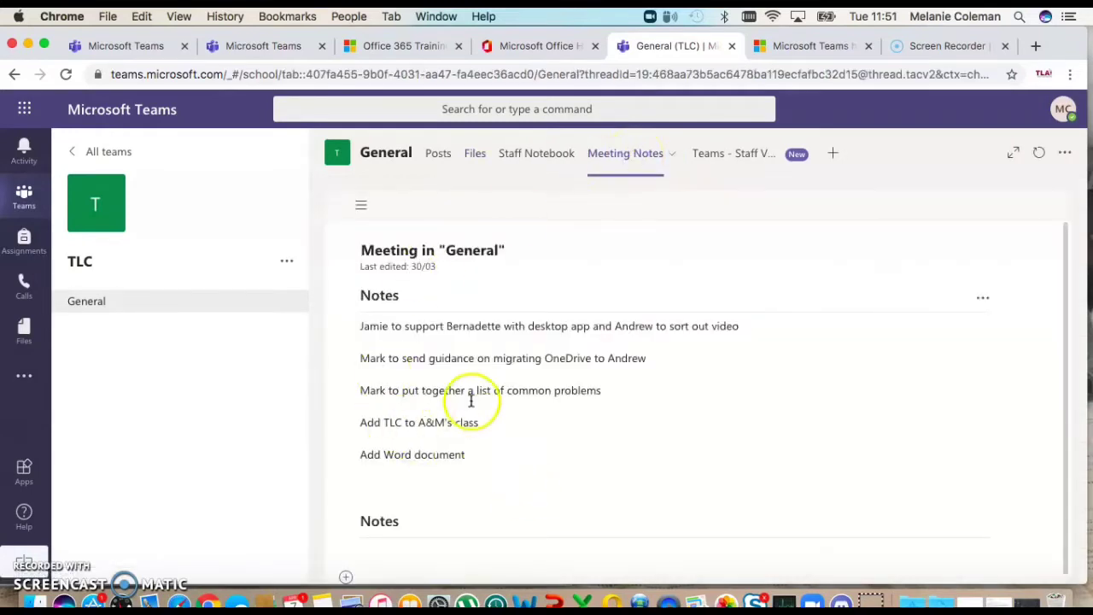
scroll(461, 395, down, 1)
mouse_move(487, 484)
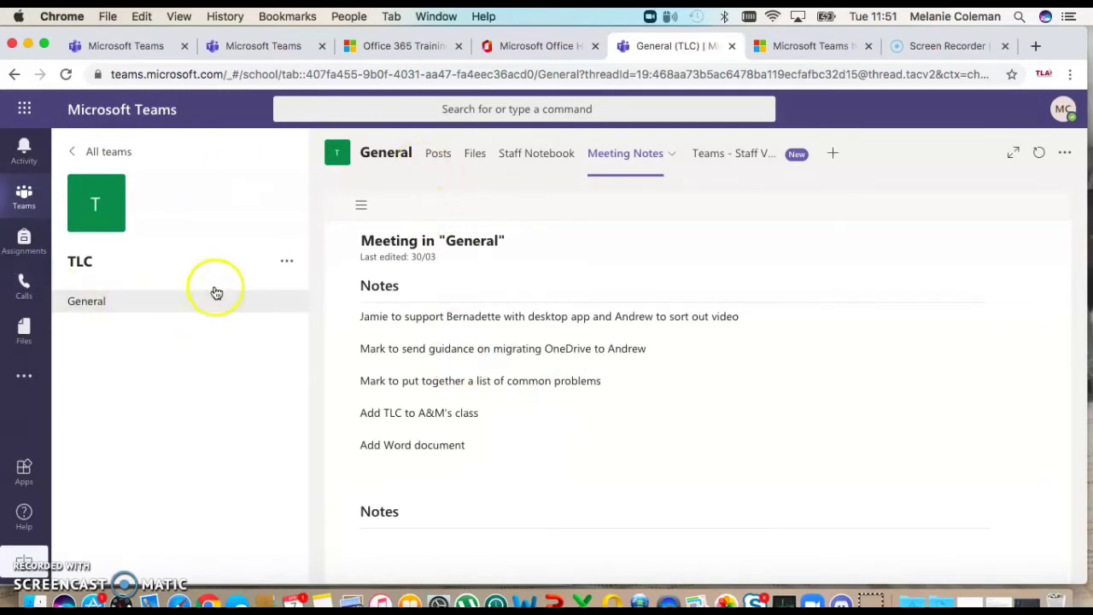
click(437, 154)
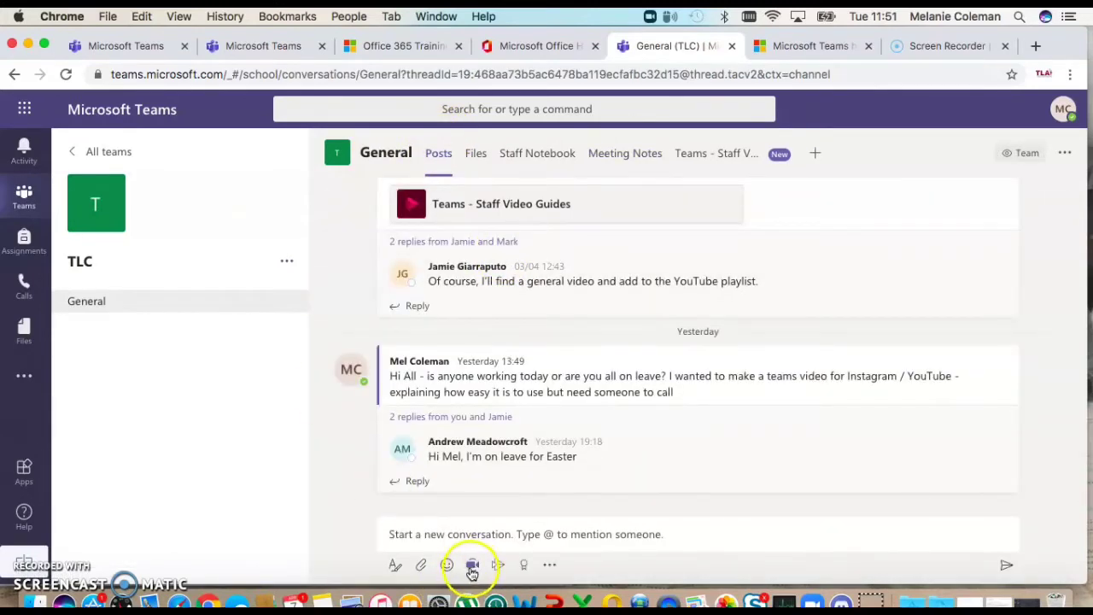
Step: Start a Meet Now meeting in the General channel titled 'Example Video'
click(473, 567)
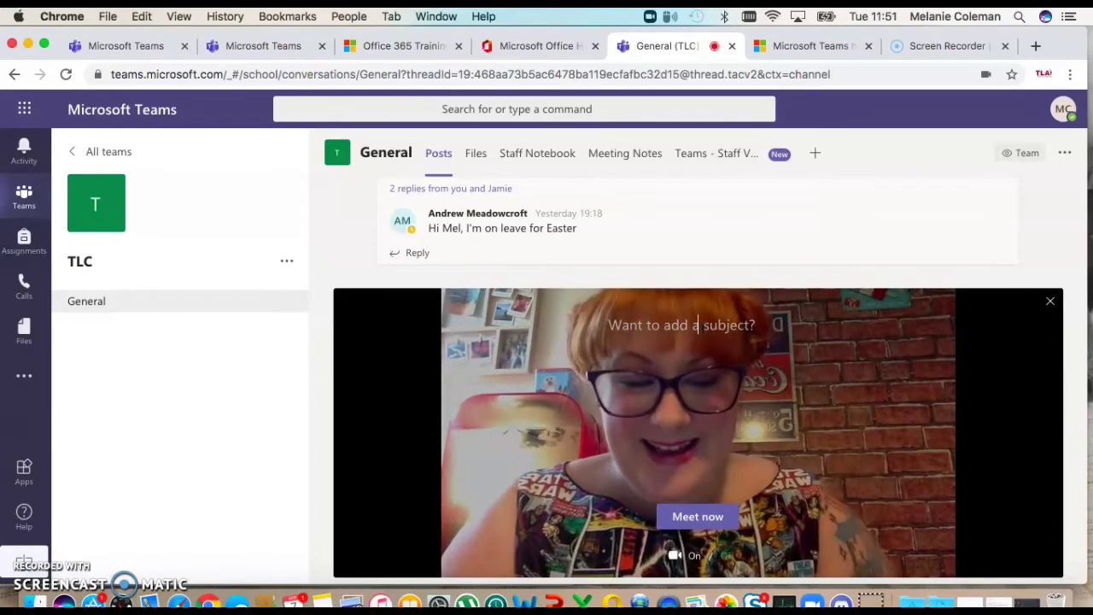
text(Exampl)
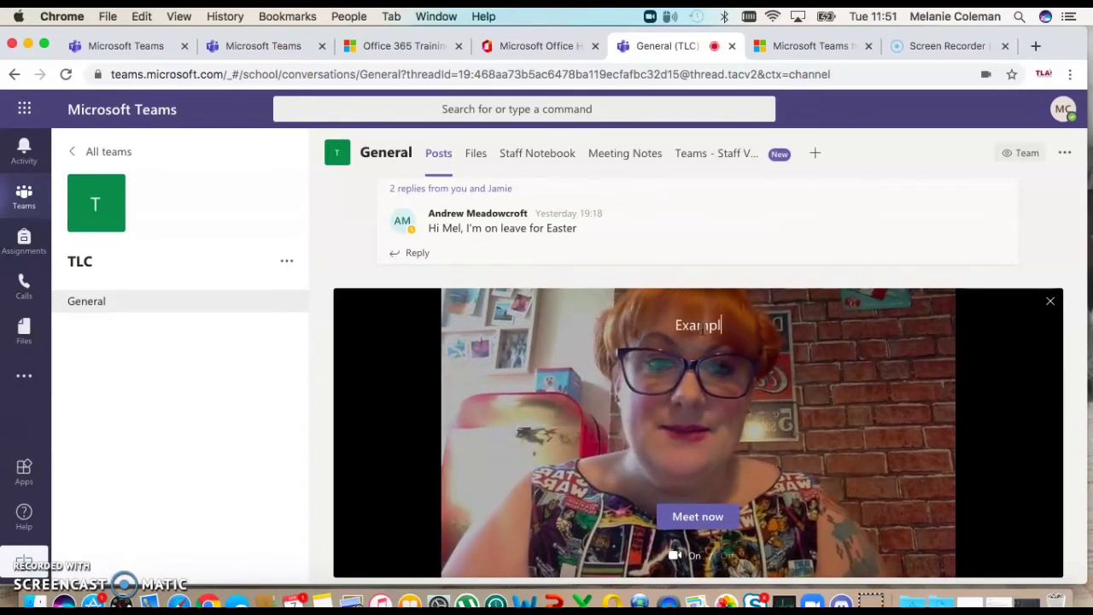
text(e Videon)
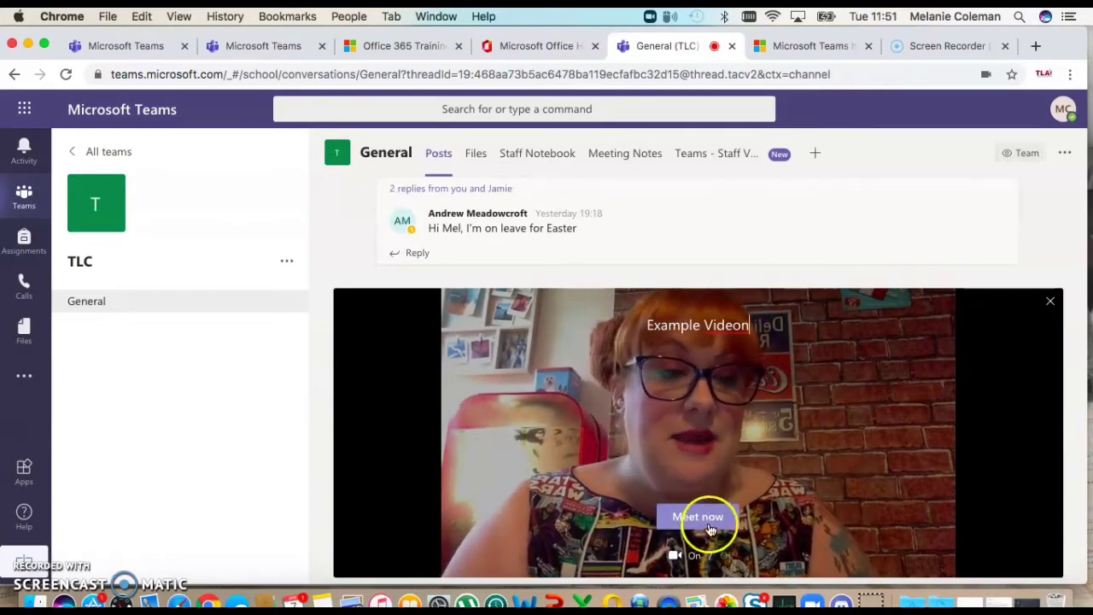
key(BackSpace)
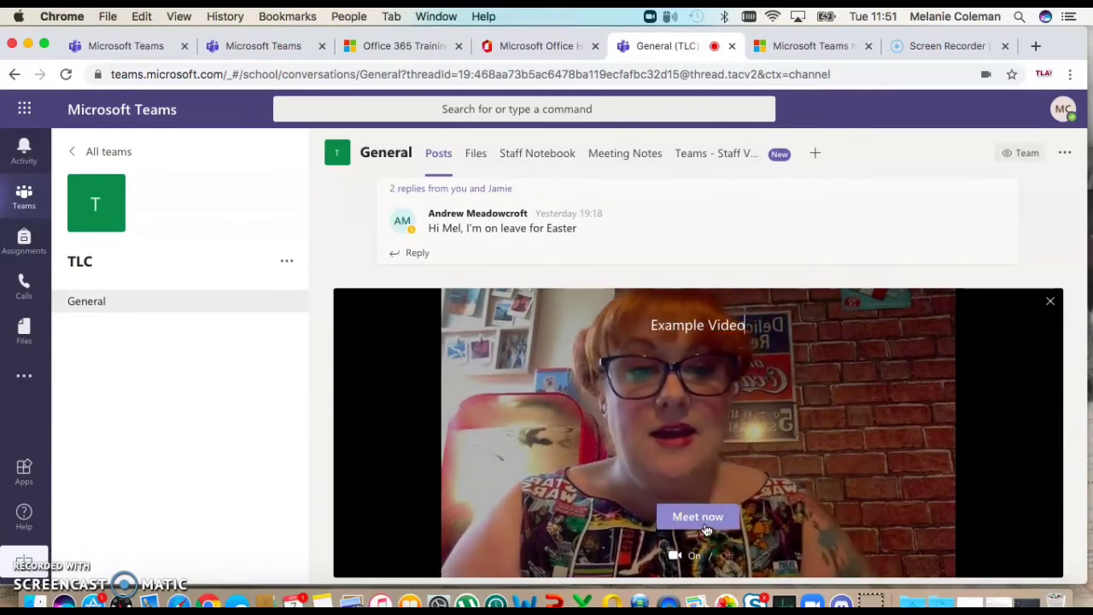
click(702, 520)
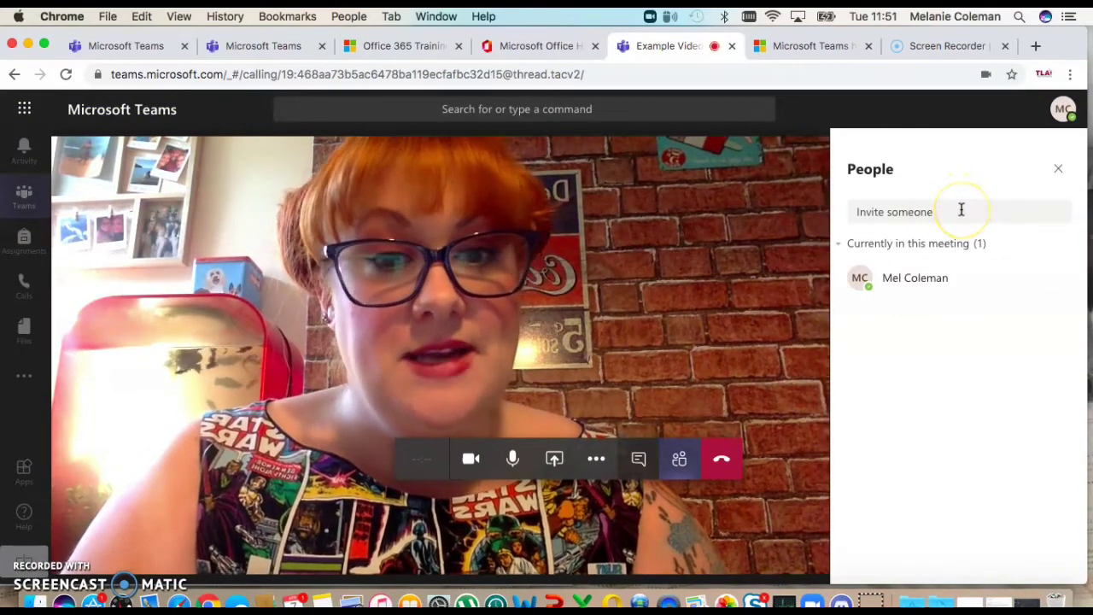
Step: Begin inviting someone to the meeting and turn the camera off
click(961, 211)
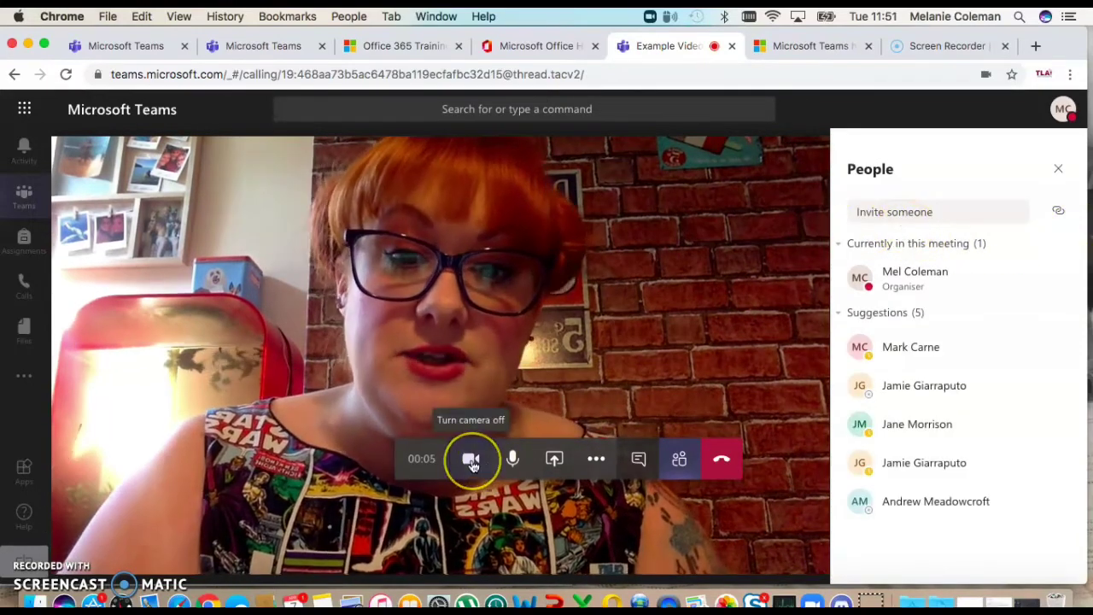
click(472, 462)
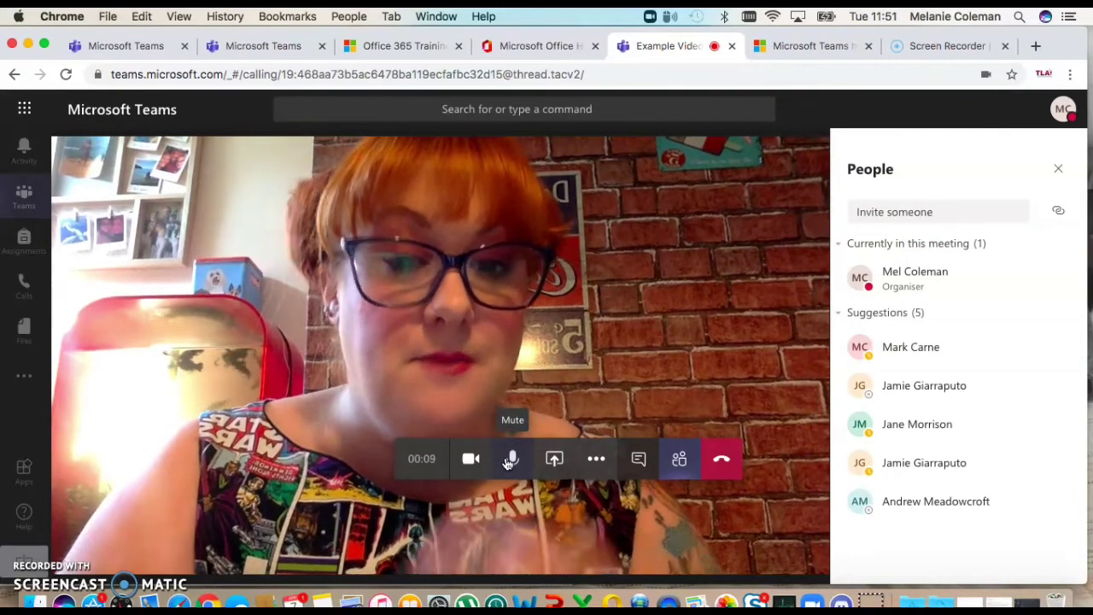
click(641, 463)
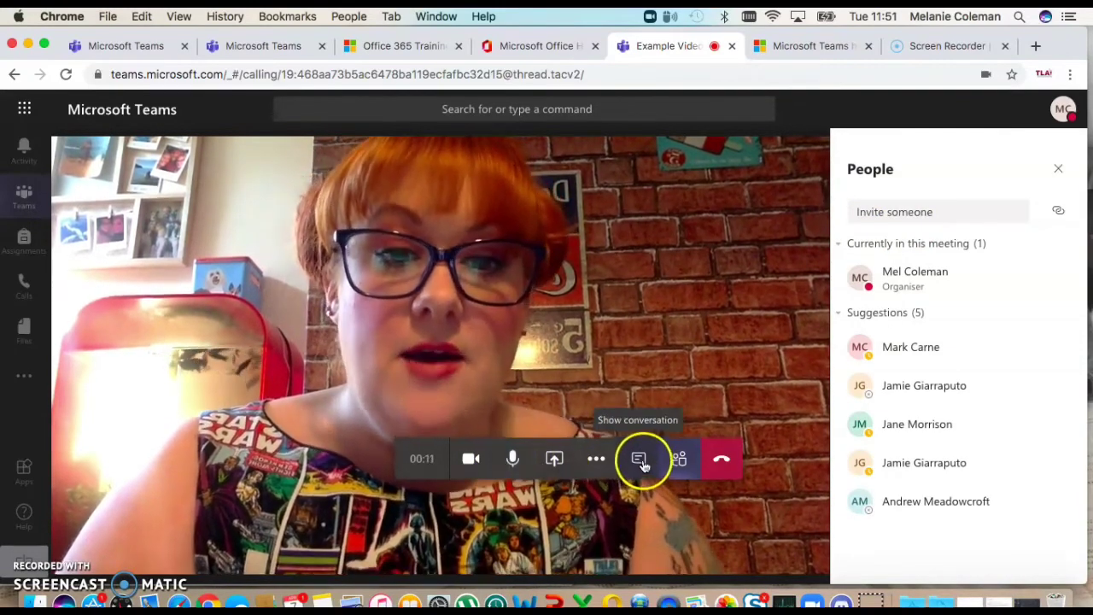
Step: Send the message 'Example' in the meeting chat
click(698, 453)
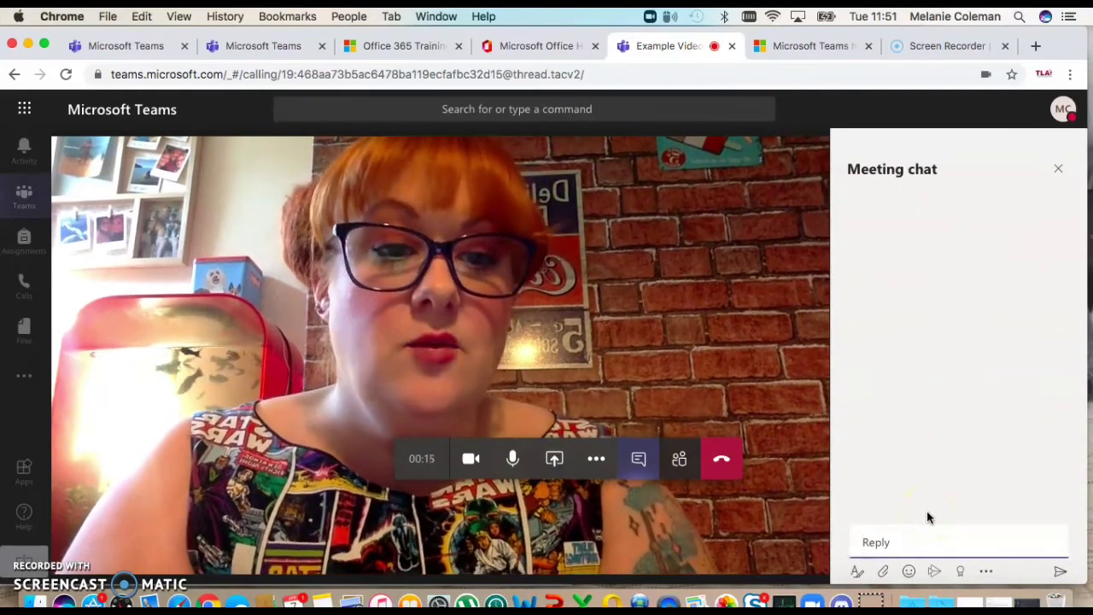
text(Example)
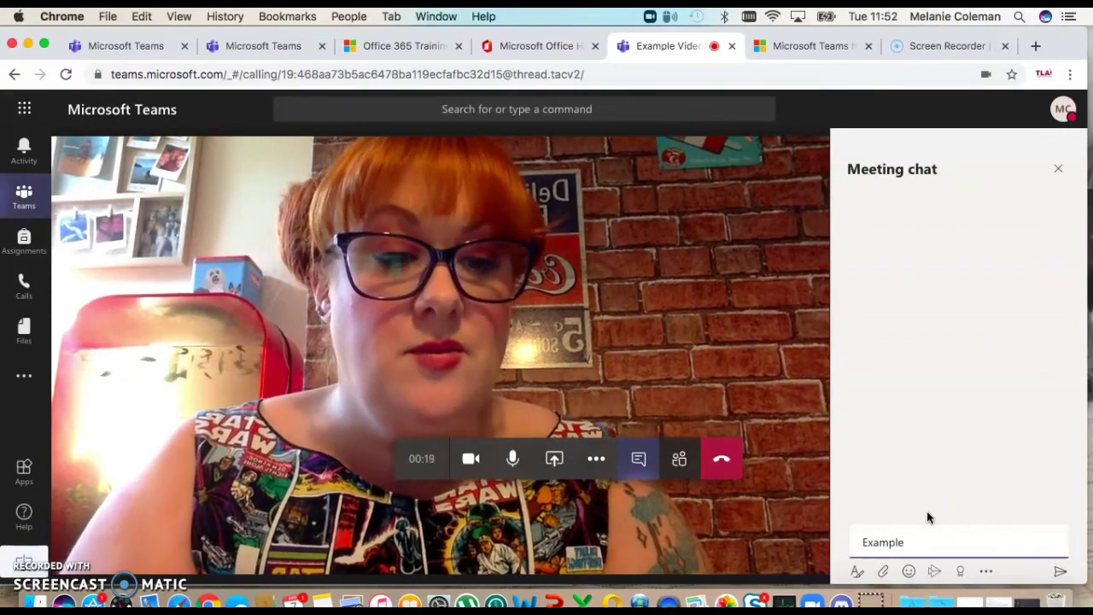
key(Return)
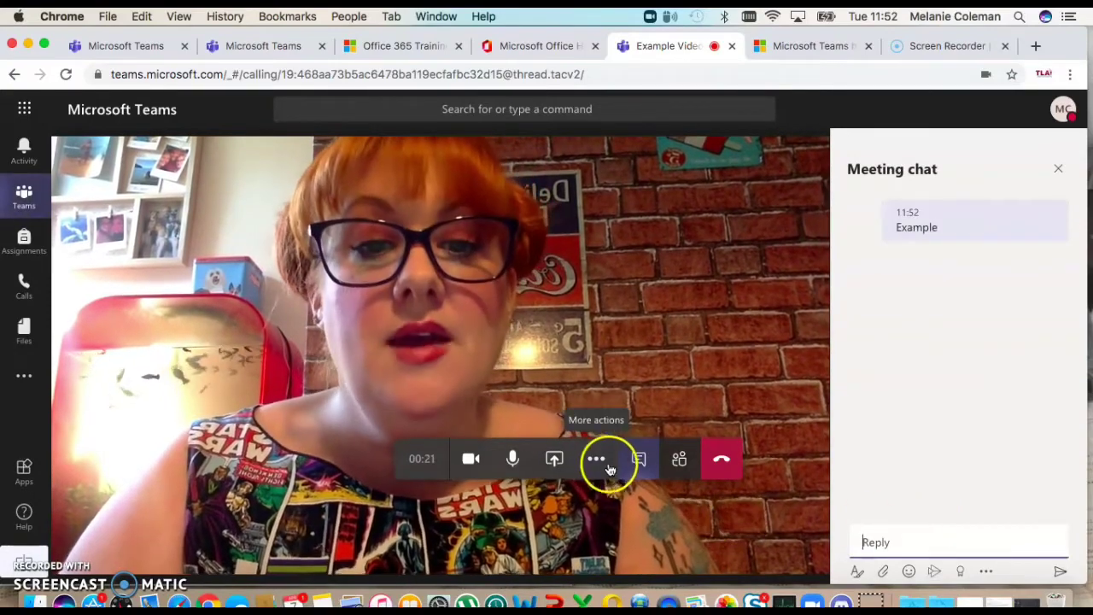
Step: Share the STCG Scheme of Work and Planning for 1920.pptx deck in the meeting
click(553, 463)
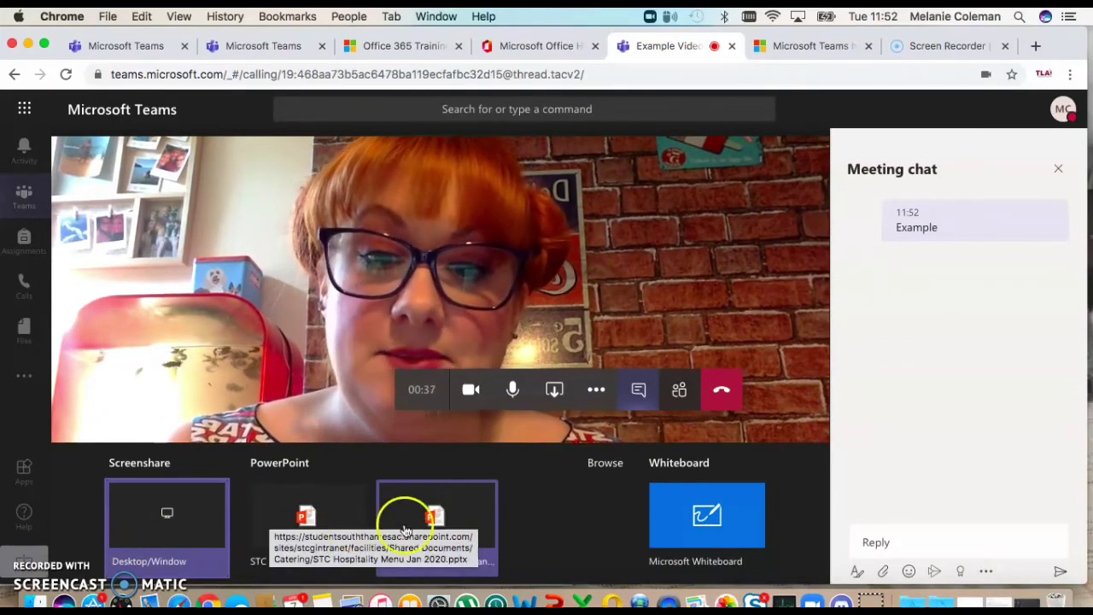
click(329, 519)
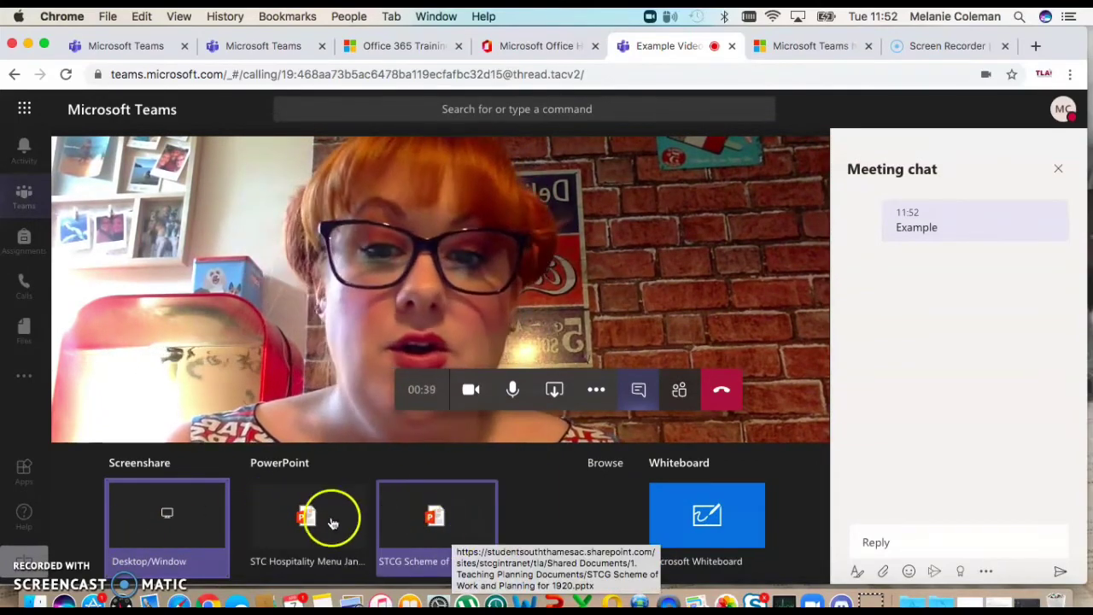
click(402, 534)
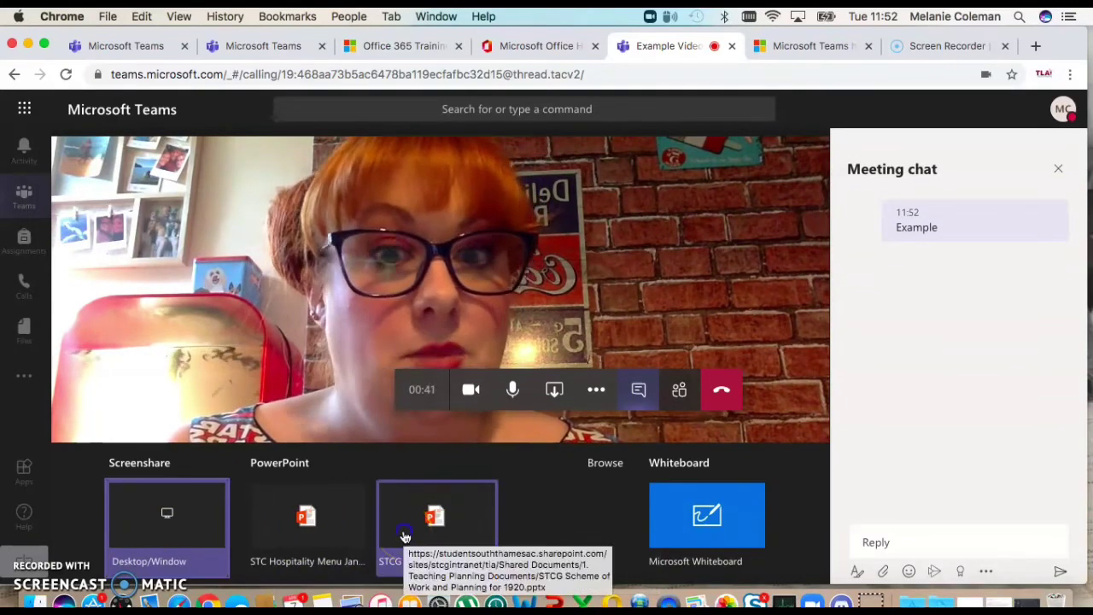
click(405, 536)
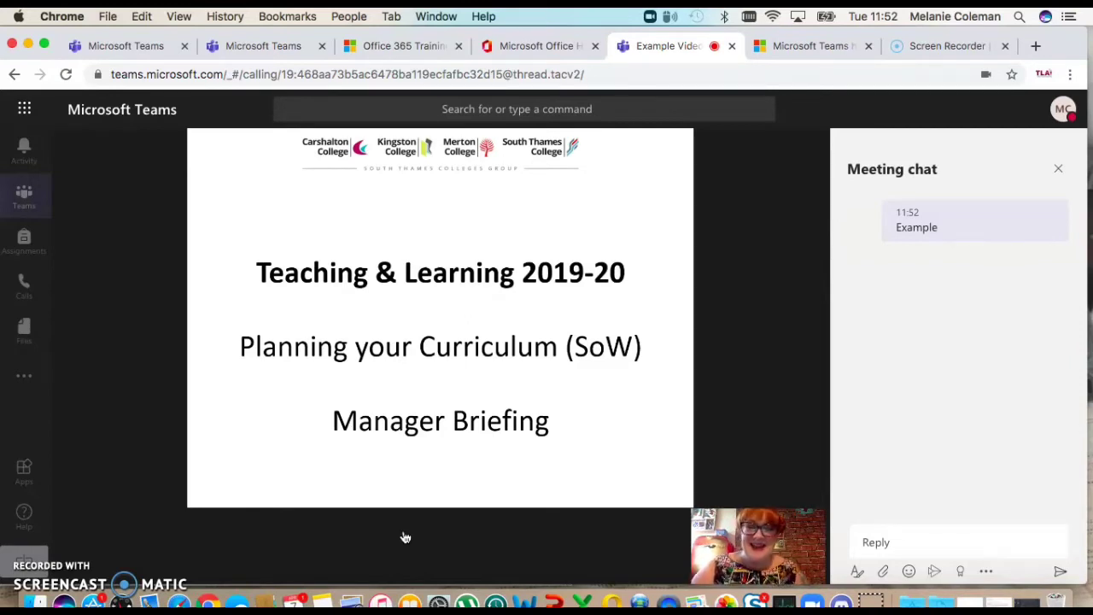
Step: Close the meeting chat panel and hang up the Example Video meeting
mouse_move(251, 419)
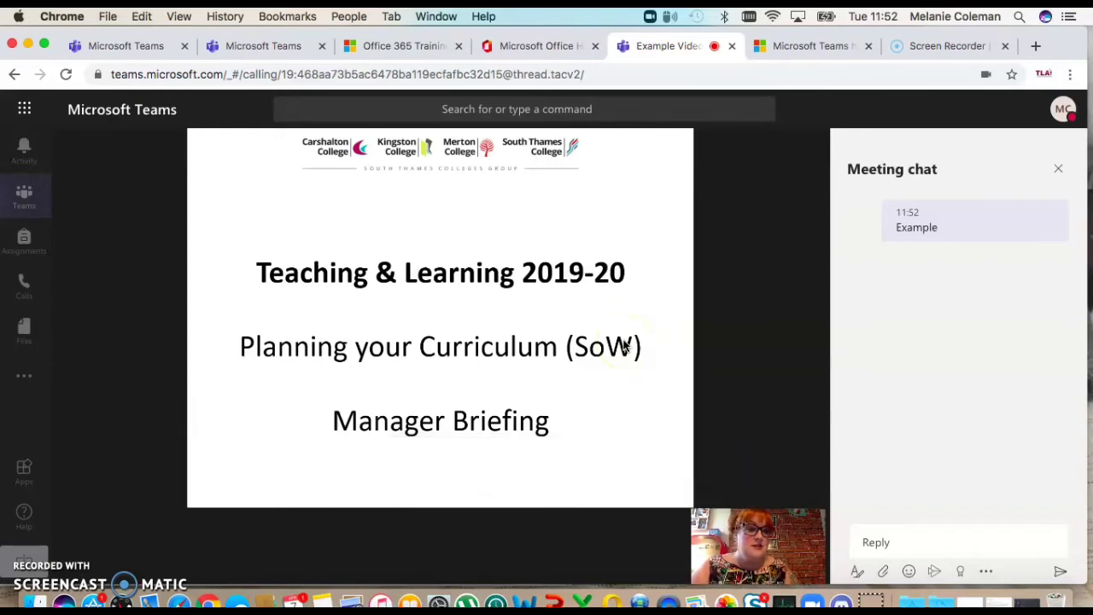
click(1059, 169)
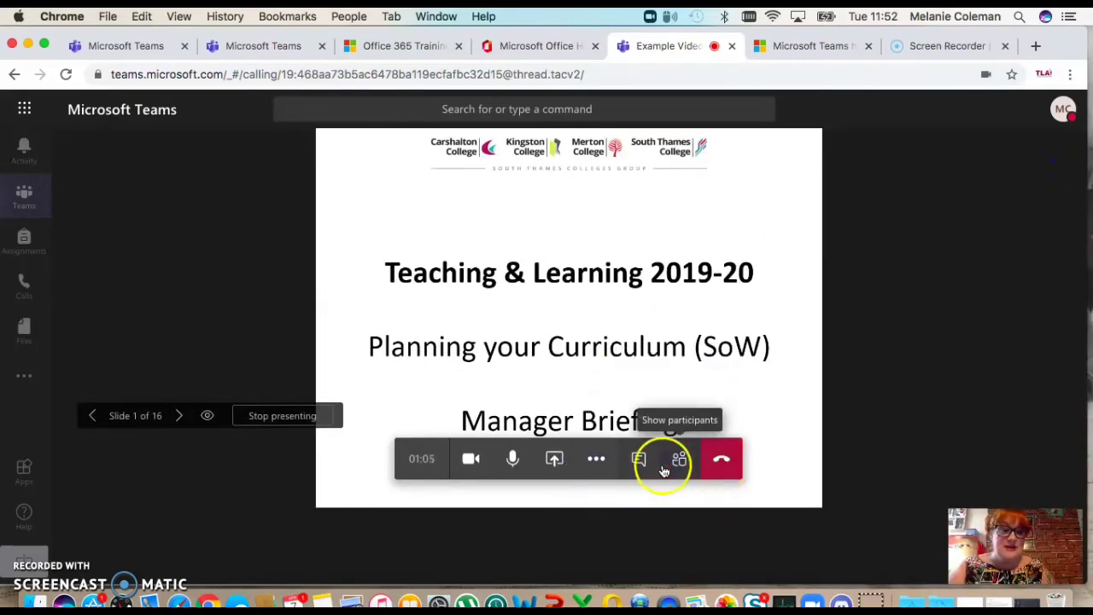
click(722, 465)
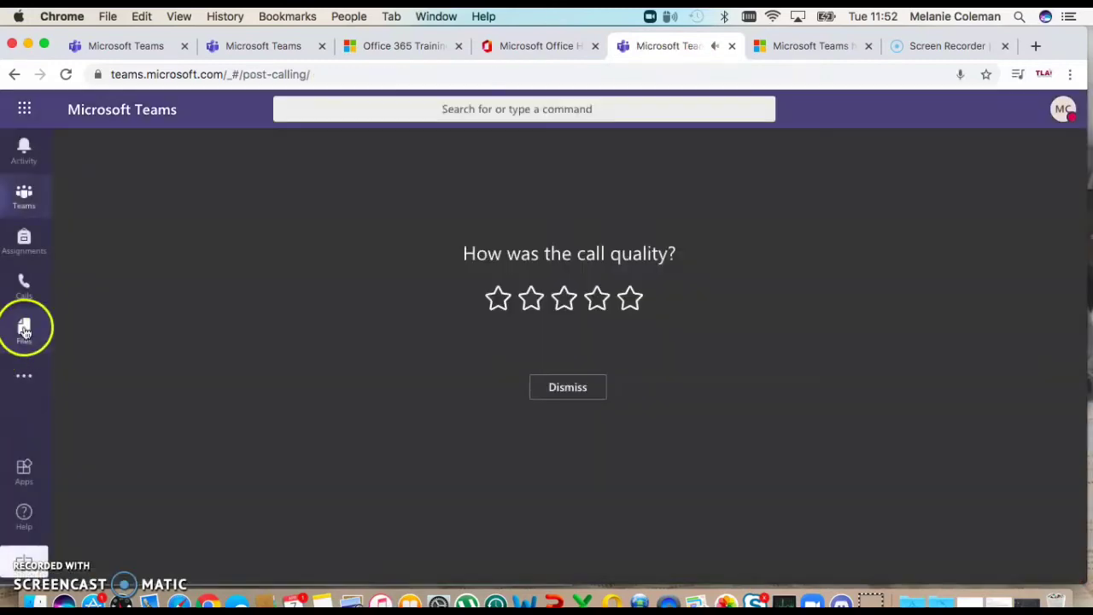
Step: Go to Calls and look over the Speed dial page
click(24, 288)
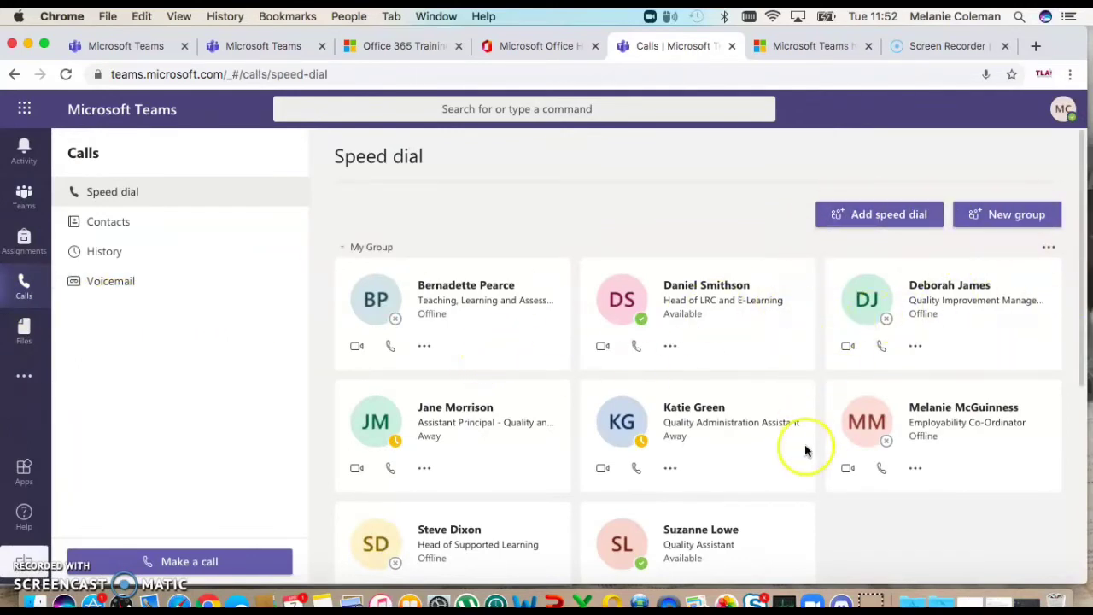
scroll(808, 445, down, 2)
scroll(807, 446, up, 1)
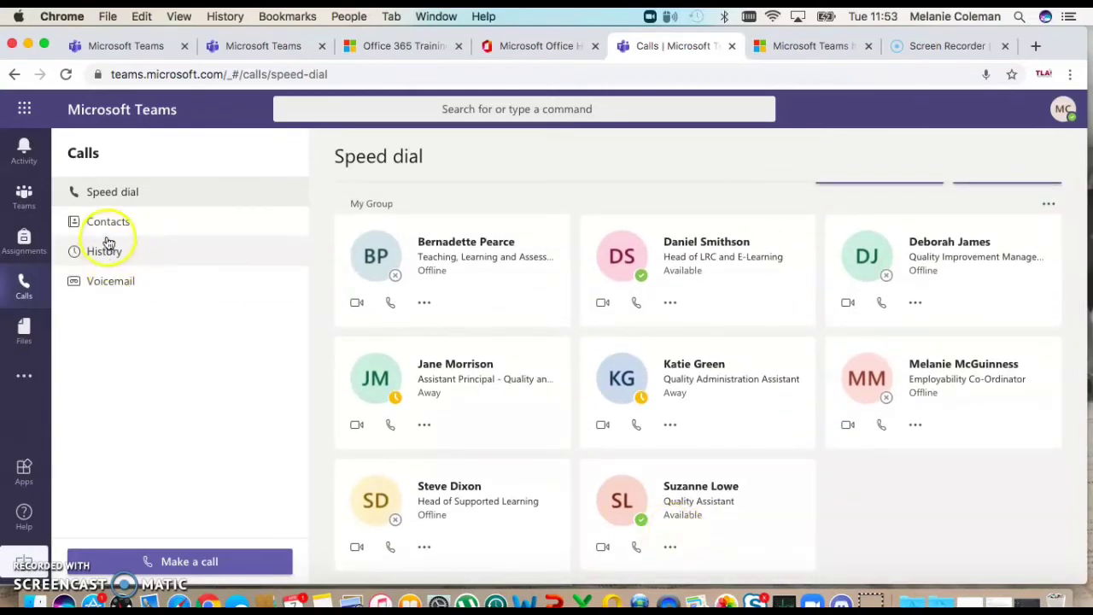
Step: Open the Recent files list in Files, showing Policy Summary.docx and other documents
click(39, 343)
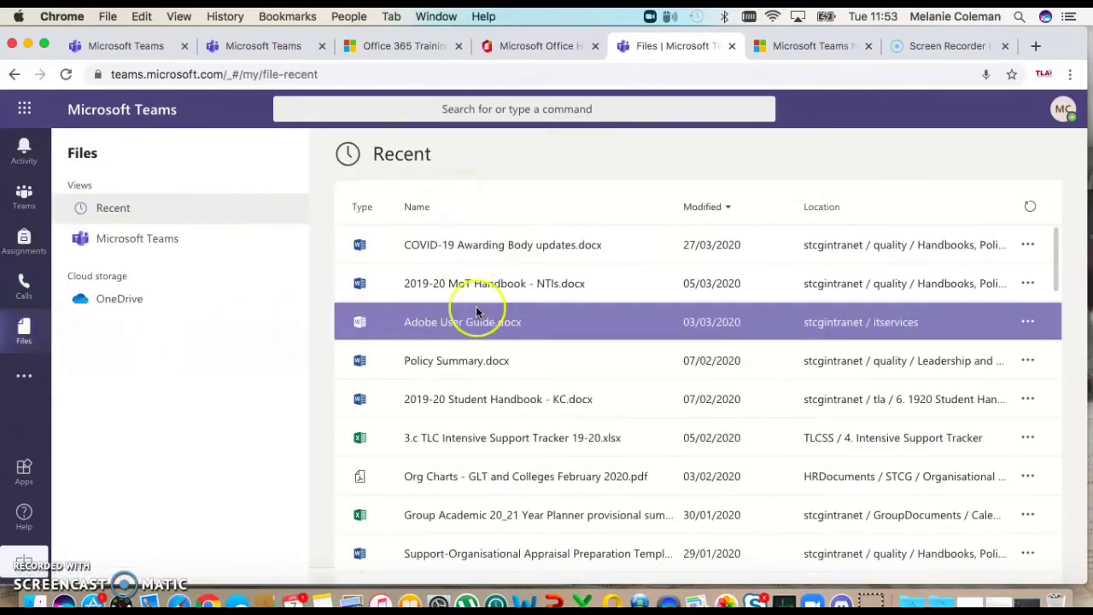
scroll(476, 310, down, 4)
scroll(475, 310, up, 4)
Step: Browse the TLC team's General channel posts, then return to the teams grid
click(24, 198)
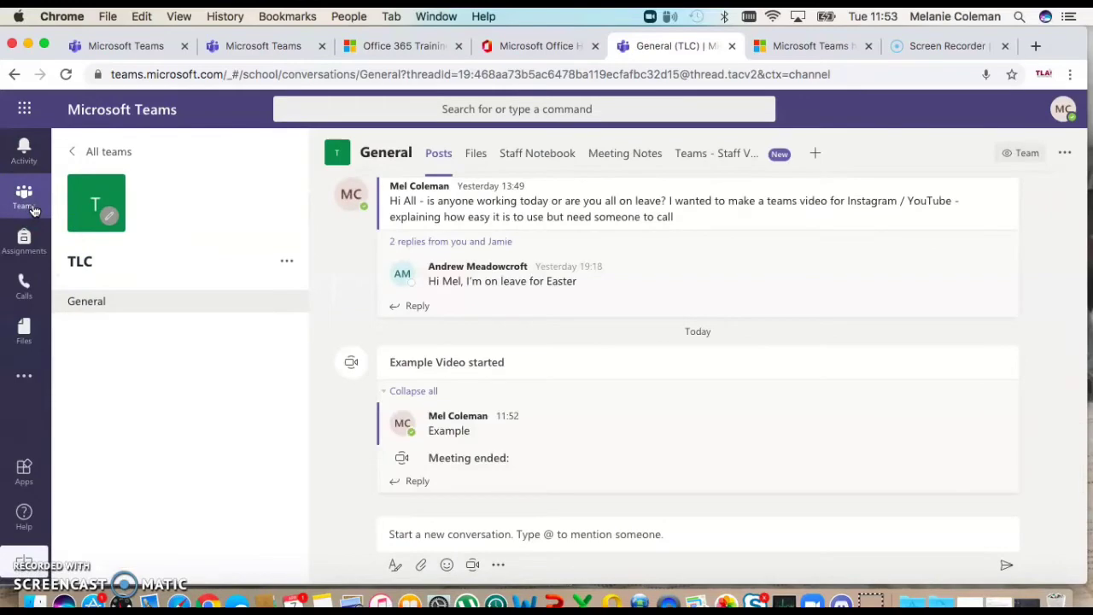
click(271, 261)
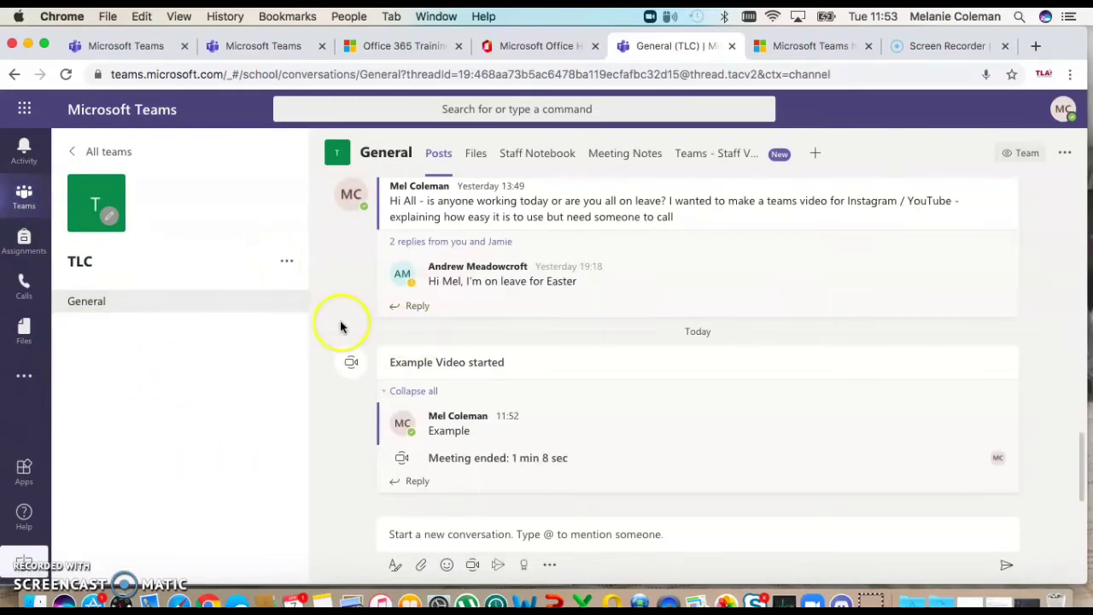
scroll(618, 329, up, 2)
scroll(618, 325, up, 10)
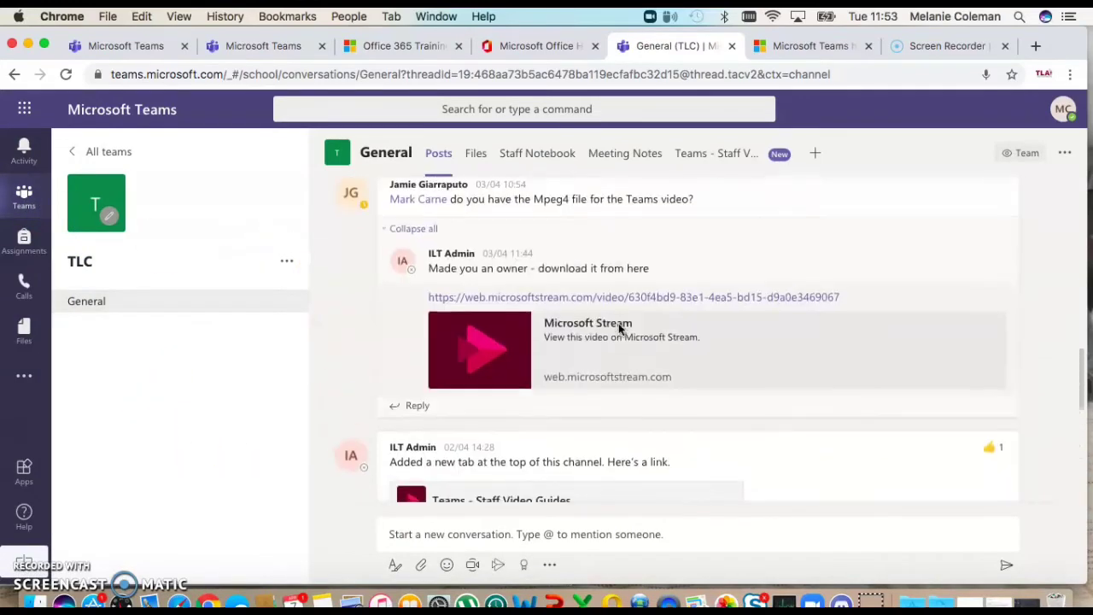
click(25, 197)
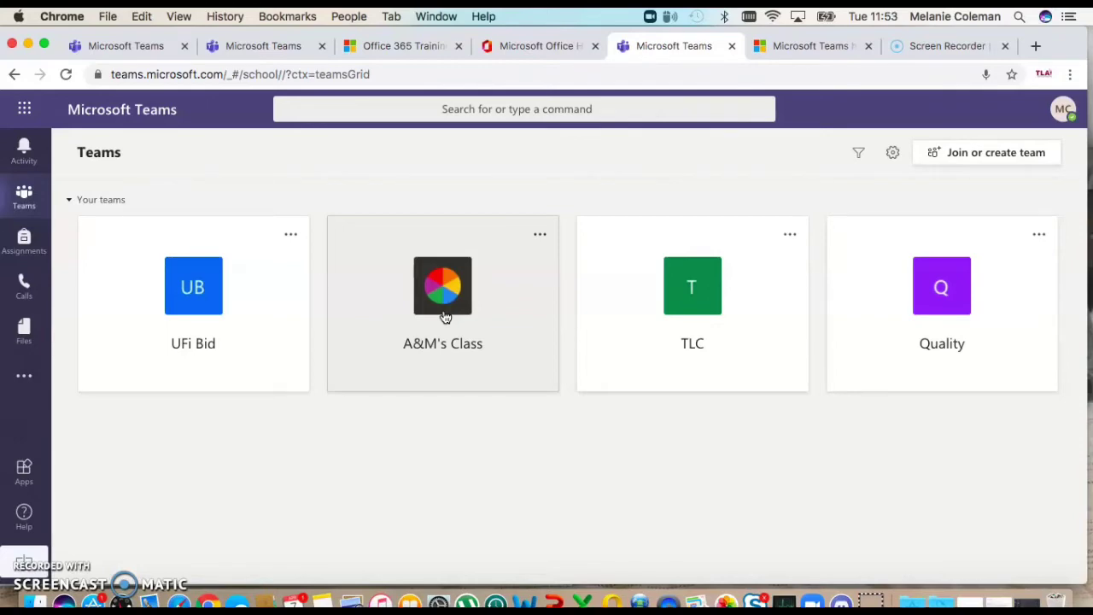
Step: Open the A&M's Class team's General channel and scroll through its posts
right_click(444, 316)
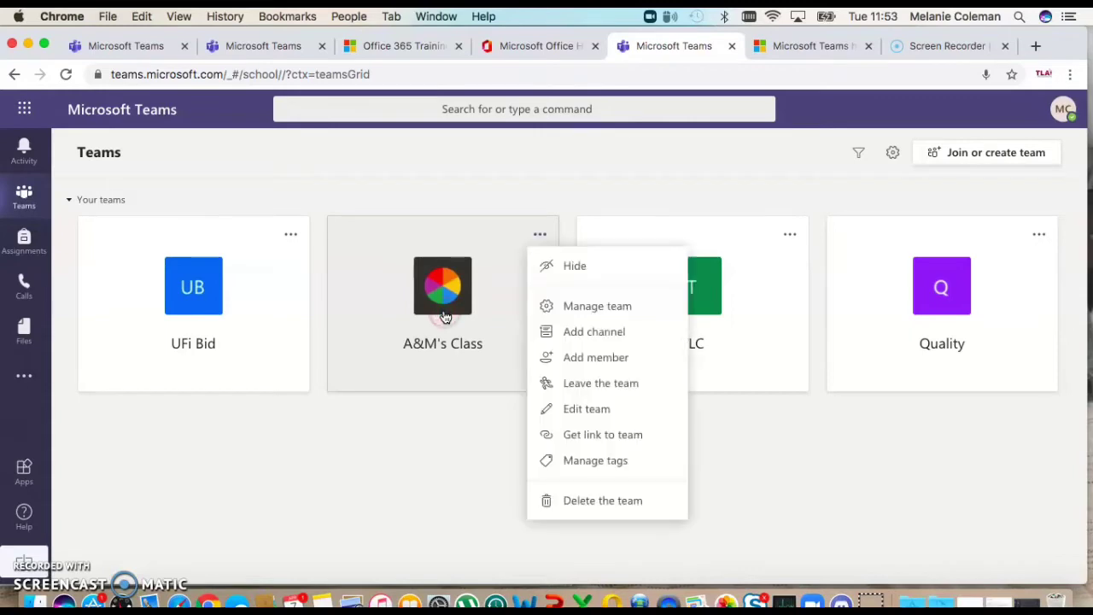
click(443, 305)
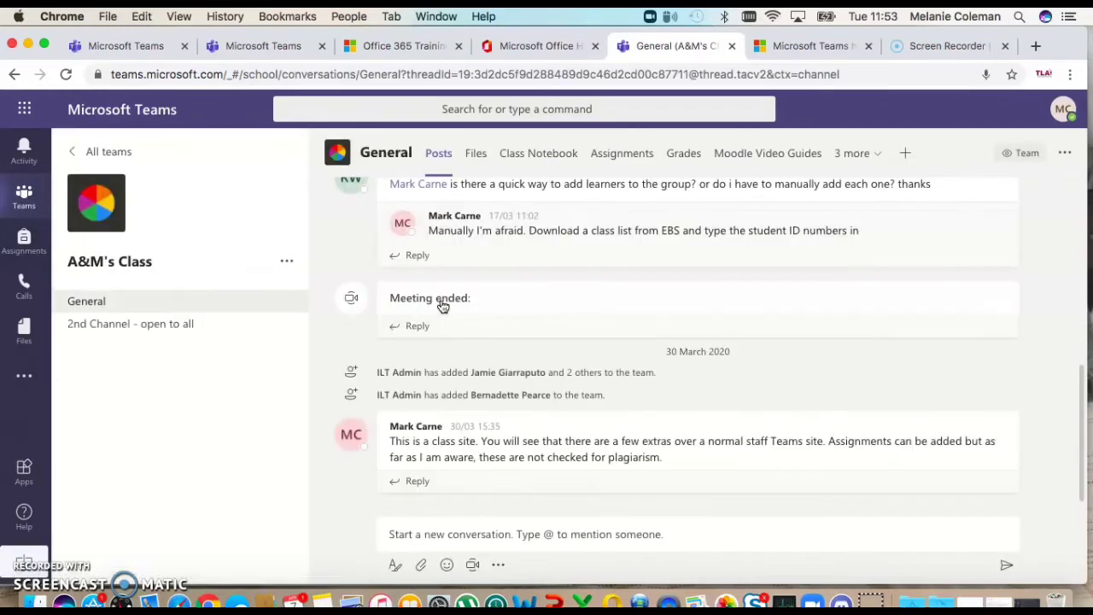
scroll(442, 306, up, 5)
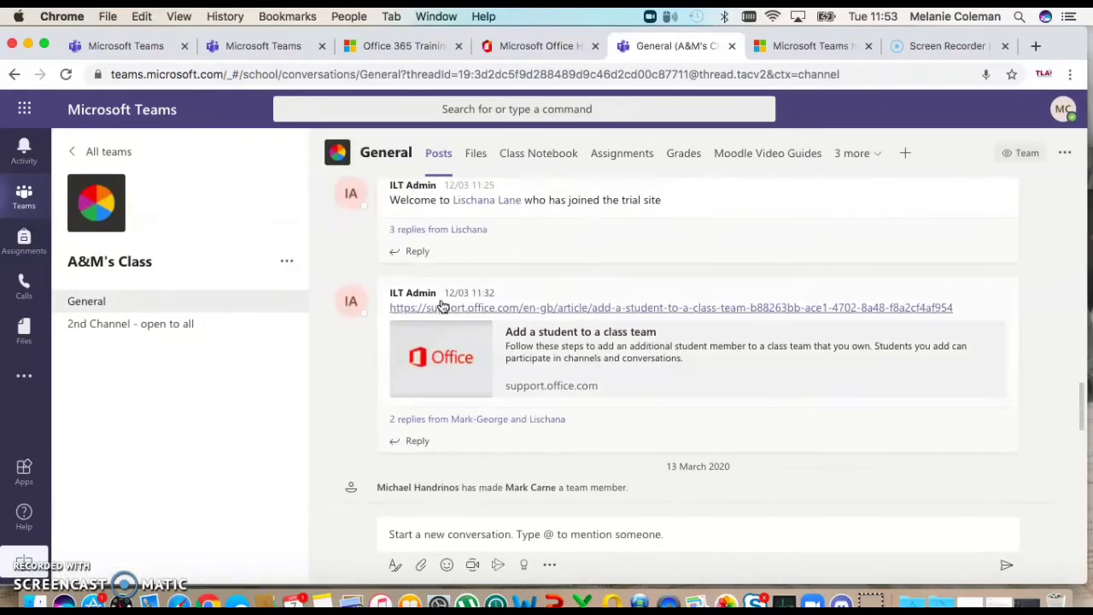
scroll(442, 306, up, 3)
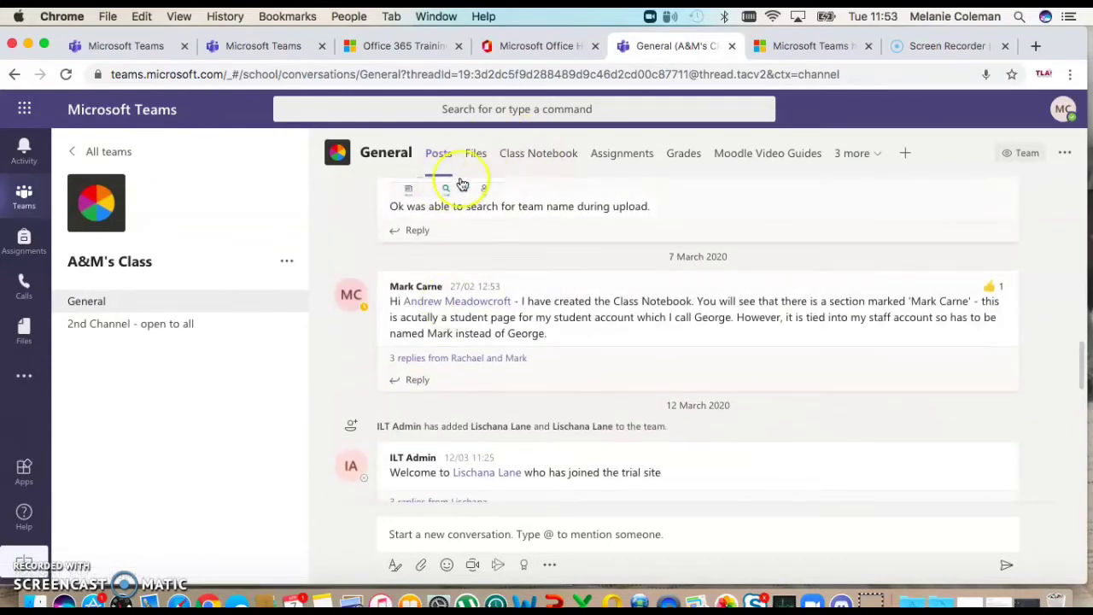
Step: Open the Class Notebook tab in A&M's Class General channel
click(549, 162)
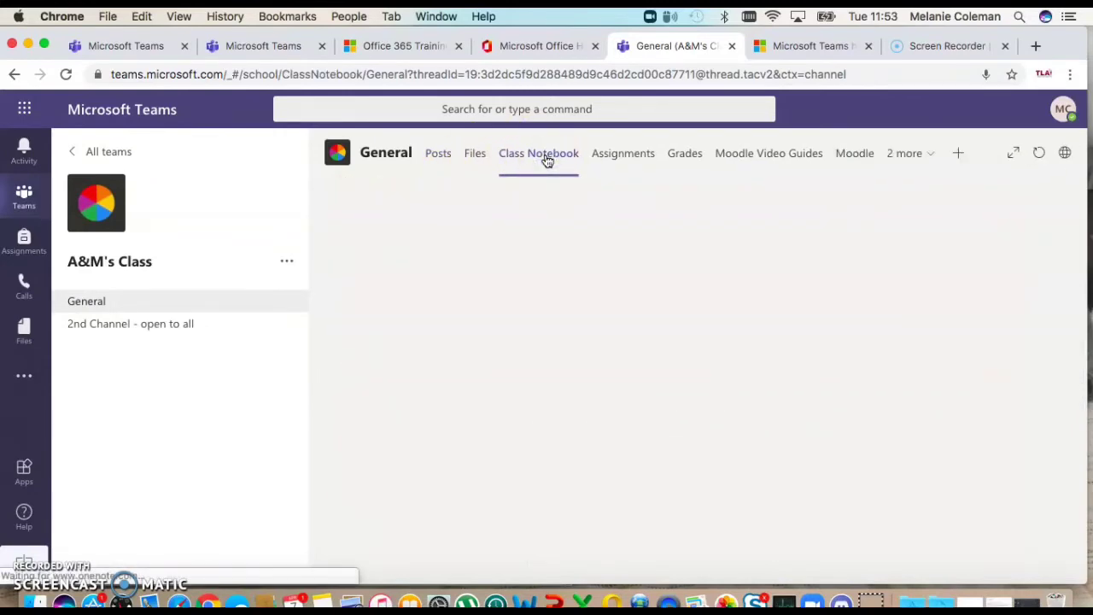
click(624, 164)
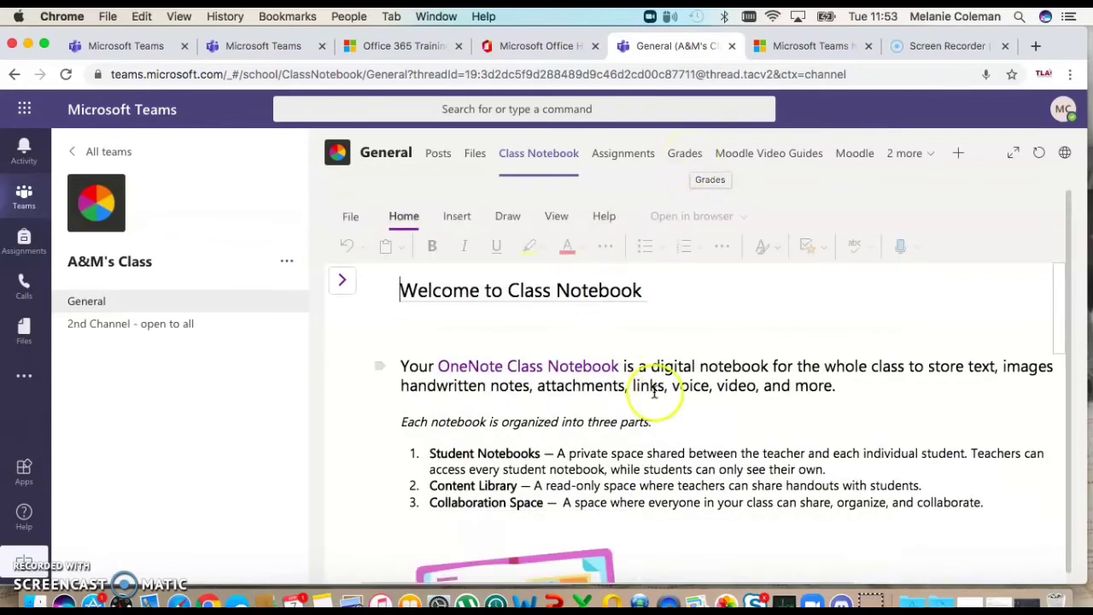
scroll(743, 391, down, 5)
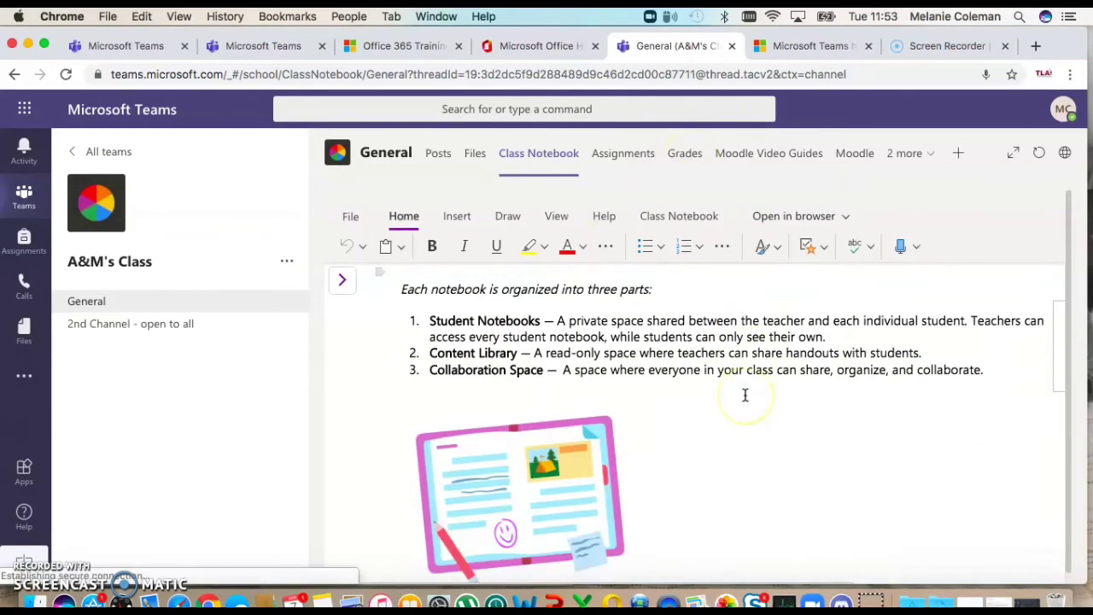
scroll(744, 394, down, 10)
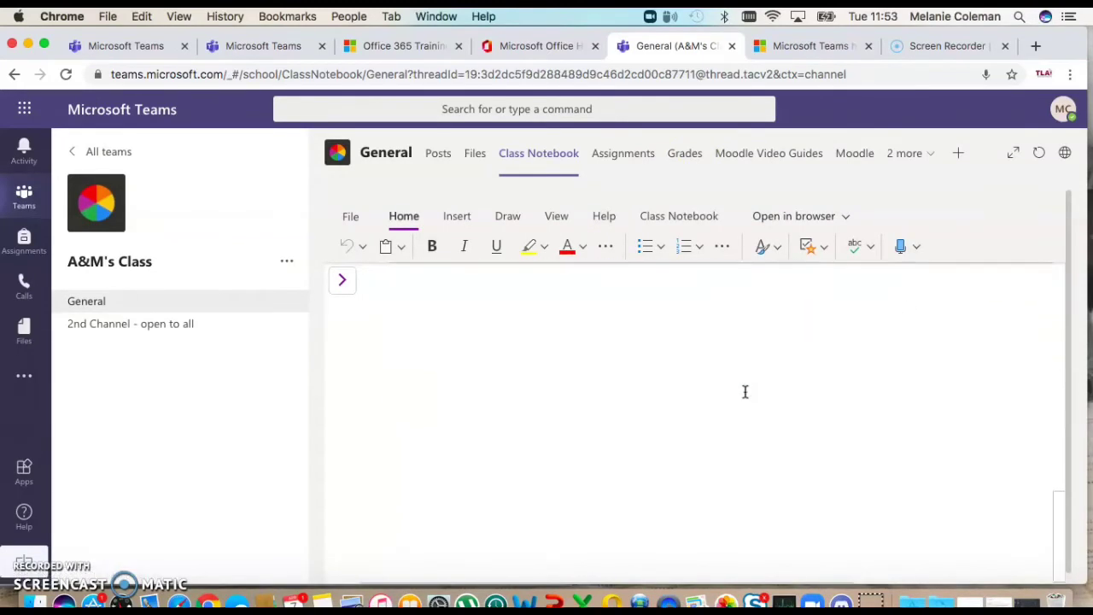
Step: Review A&M's Class assignments, then view grades for Teams and Marks Demo Assignment 1
click(622, 152)
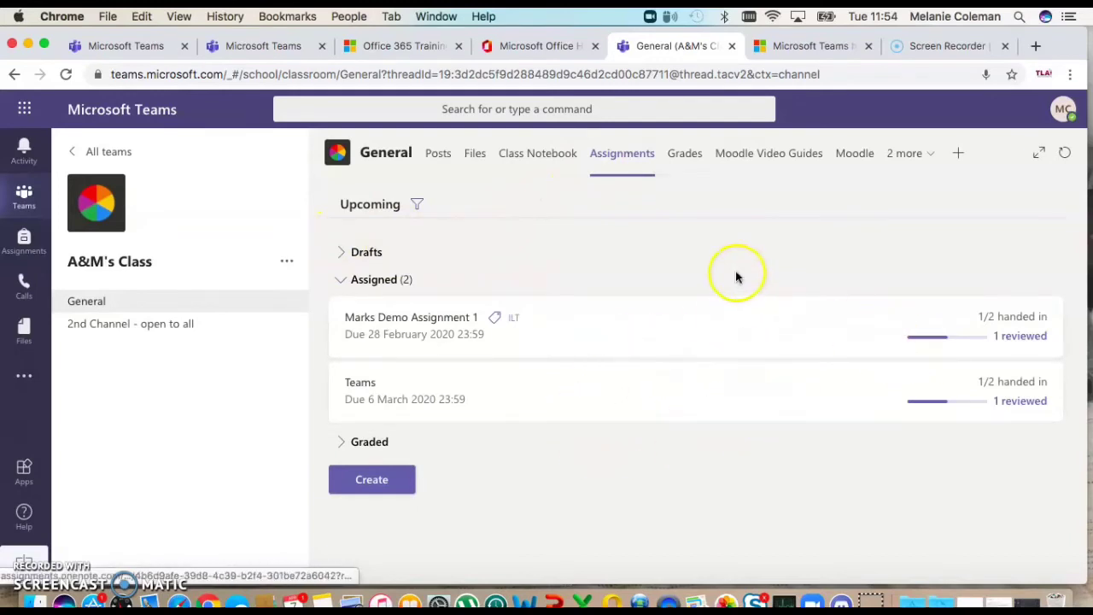
click(684, 158)
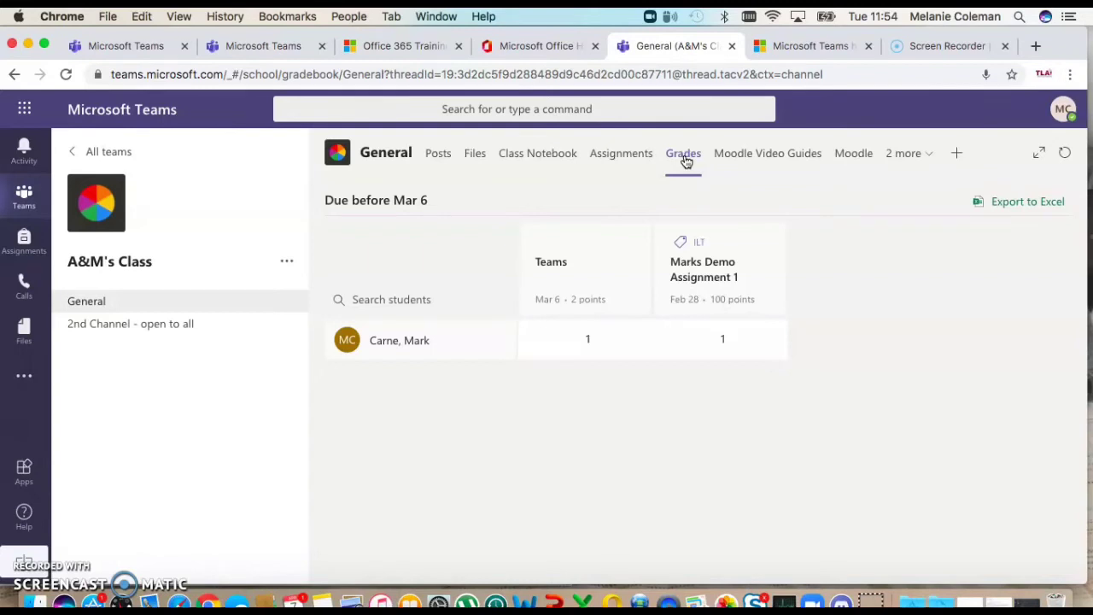
mouse_move(738, 331)
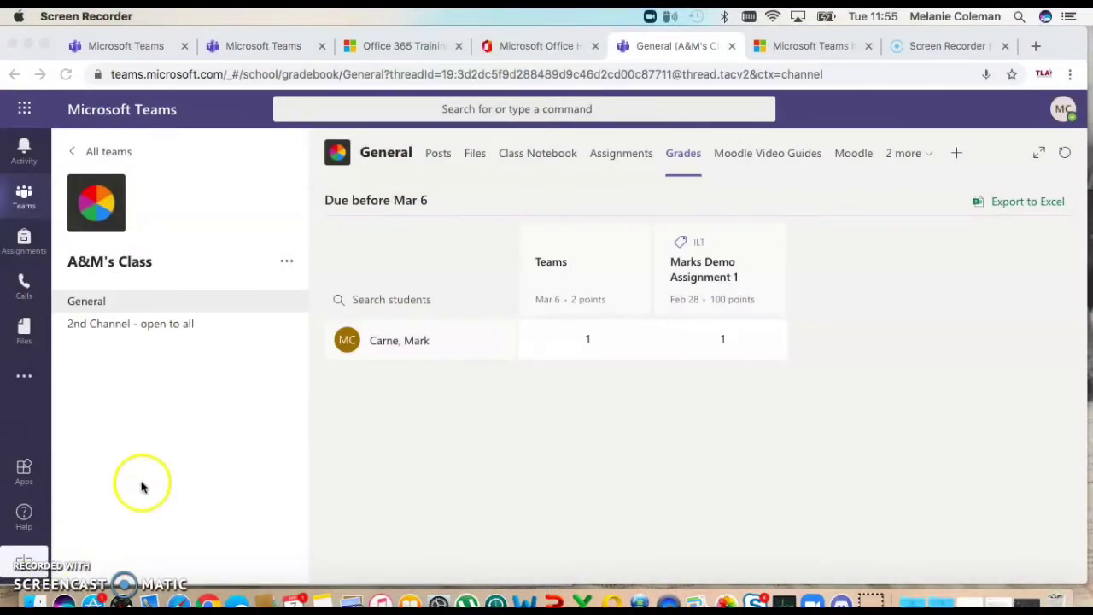
Step: Switch to the Microsoft Teams help and learning page and scroll through it
click(802, 51)
scroll(446, 466, down, 5)
scroll(446, 465, down, 3)
scroll(446, 465, up, 10)
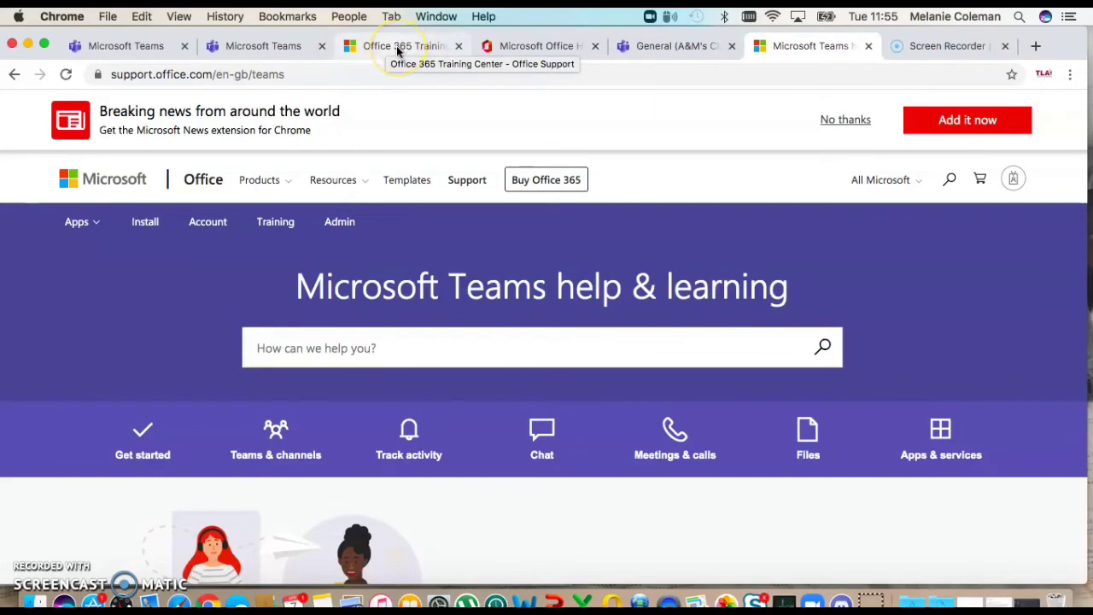
Step: Switch to the Office 365 Training Center page and scroll its app training offerings
click(397, 51)
scroll(342, 328, up, 3)
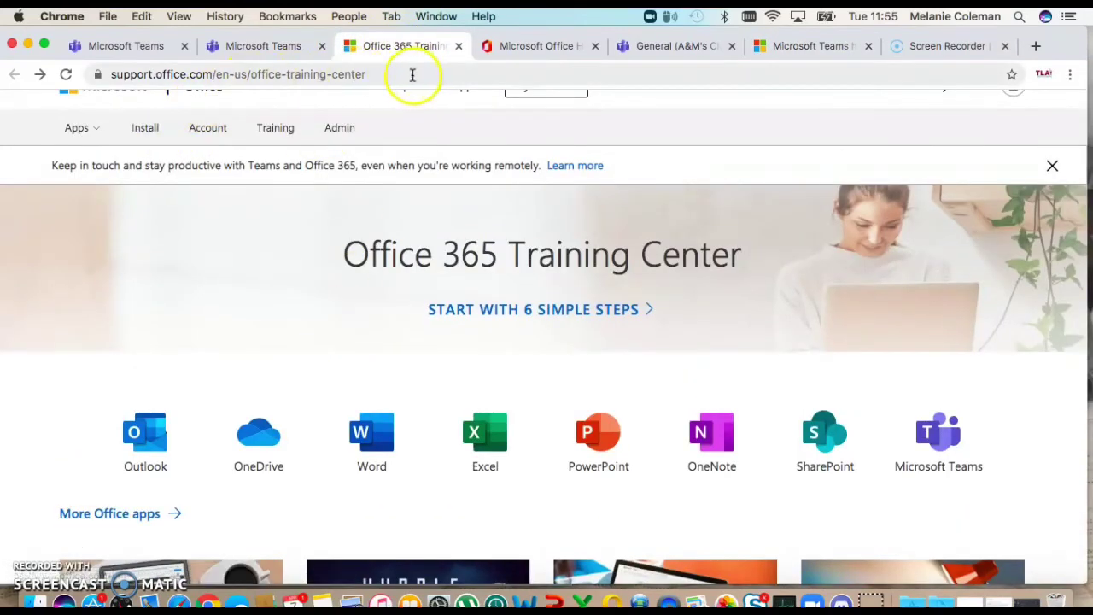
scroll(476, 332, up, 1)
scroll(476, 332, down, 1)
scroll(477, 333, down, 3)
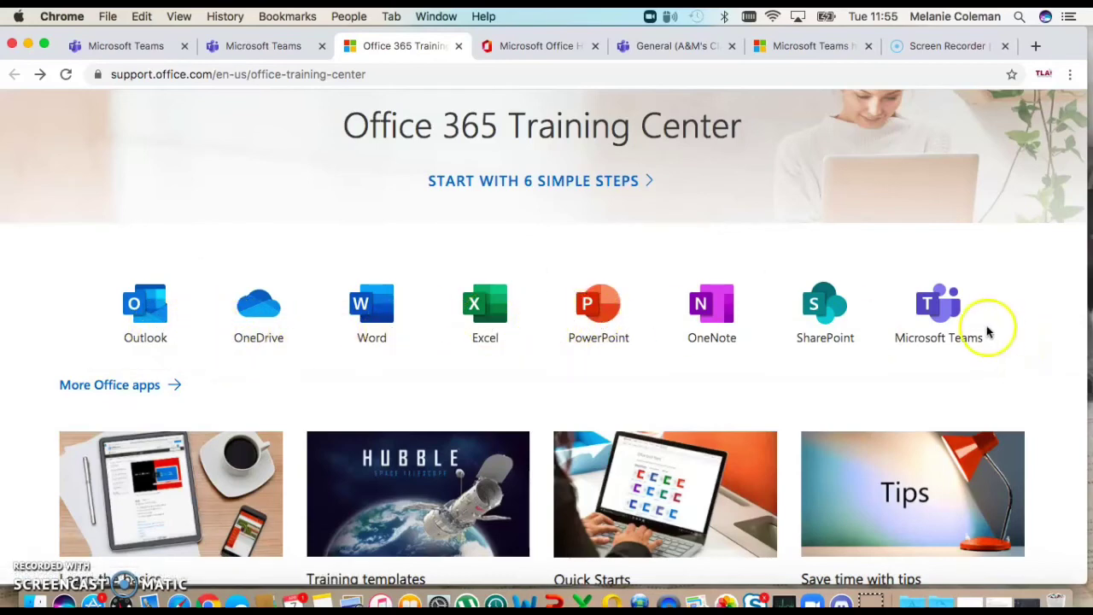
Step: Open the Microsoft Teams video training page and scroll through its courses
click(954, 317)
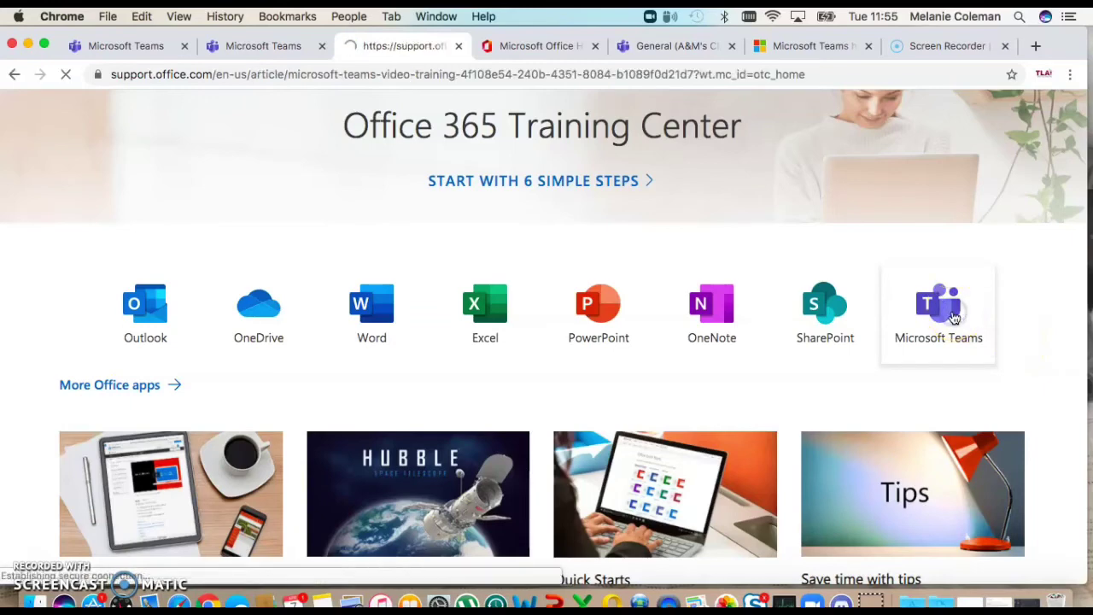
scroll(583, 410, down, 3)
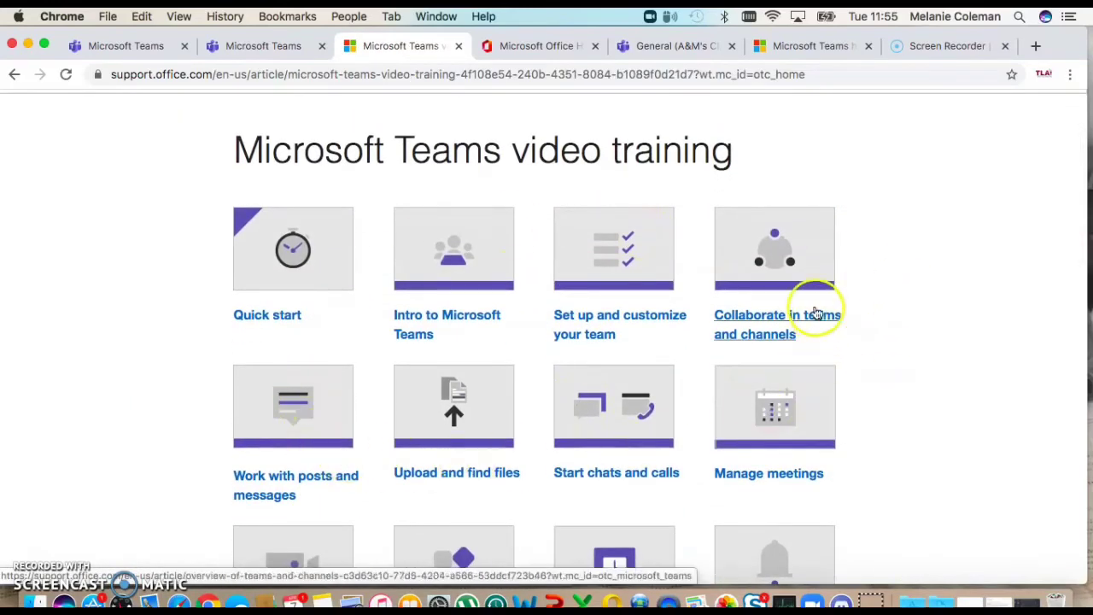
scroll(651, 324, down, 3)
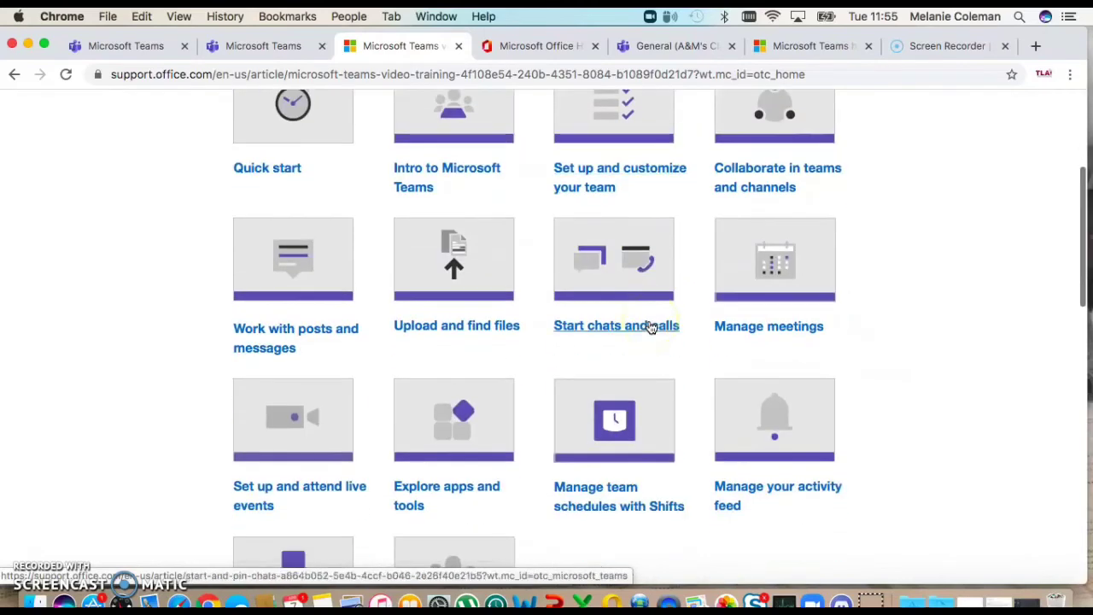
scroll(651, 327, down, 3)
scroll(652, 327, up, 3)
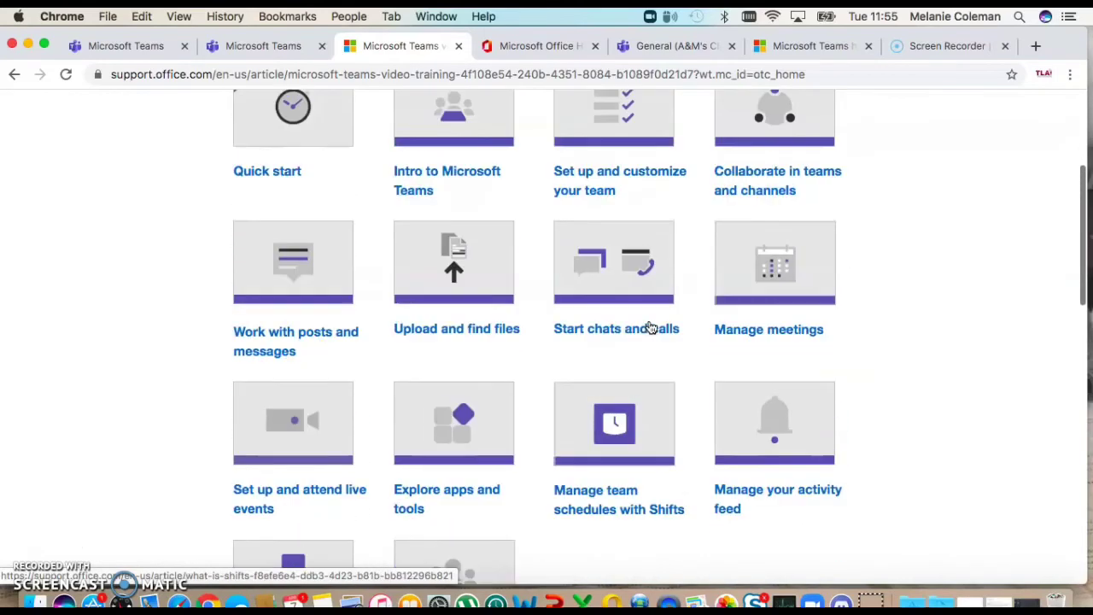
Step: Open 'Set up and customize your team' and read the 'Get your team up and running' article
click(636, 178)
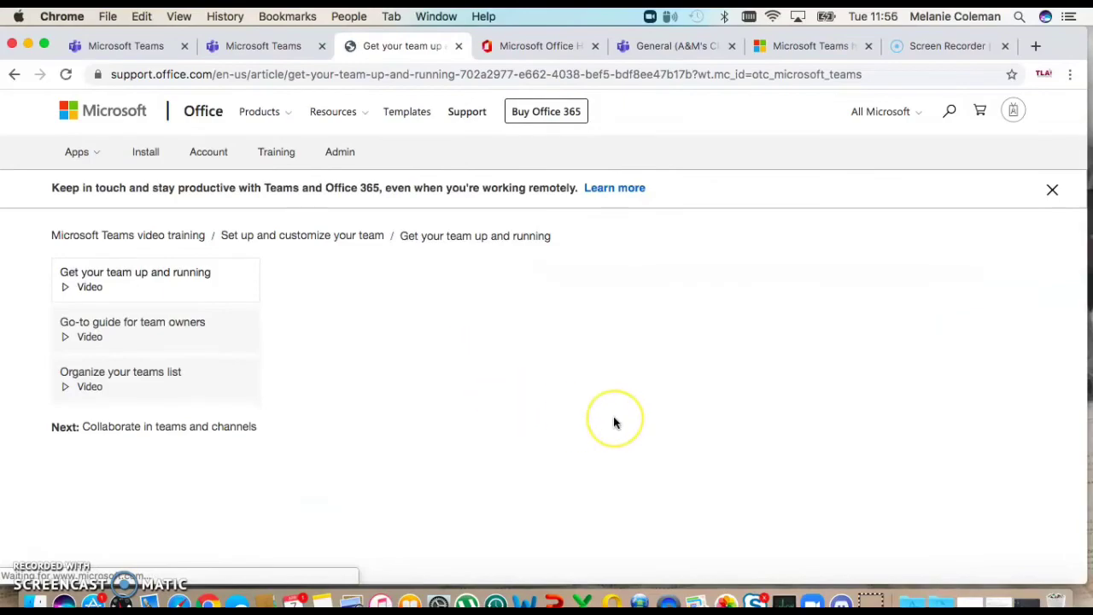
scroll(614, 416, down, 15)
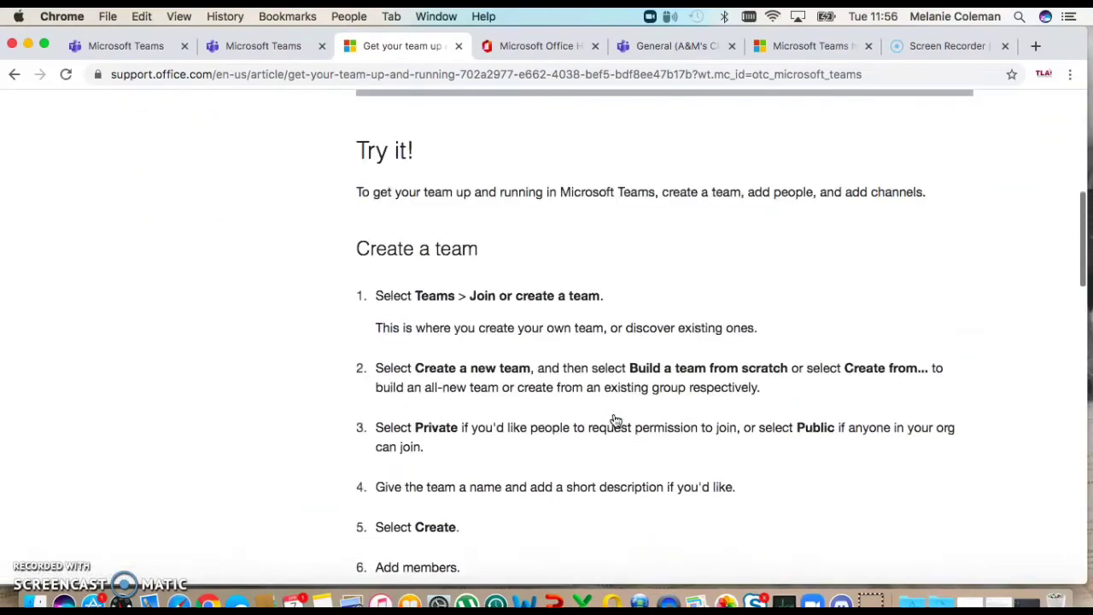
scroll(616, 420, down, 10)
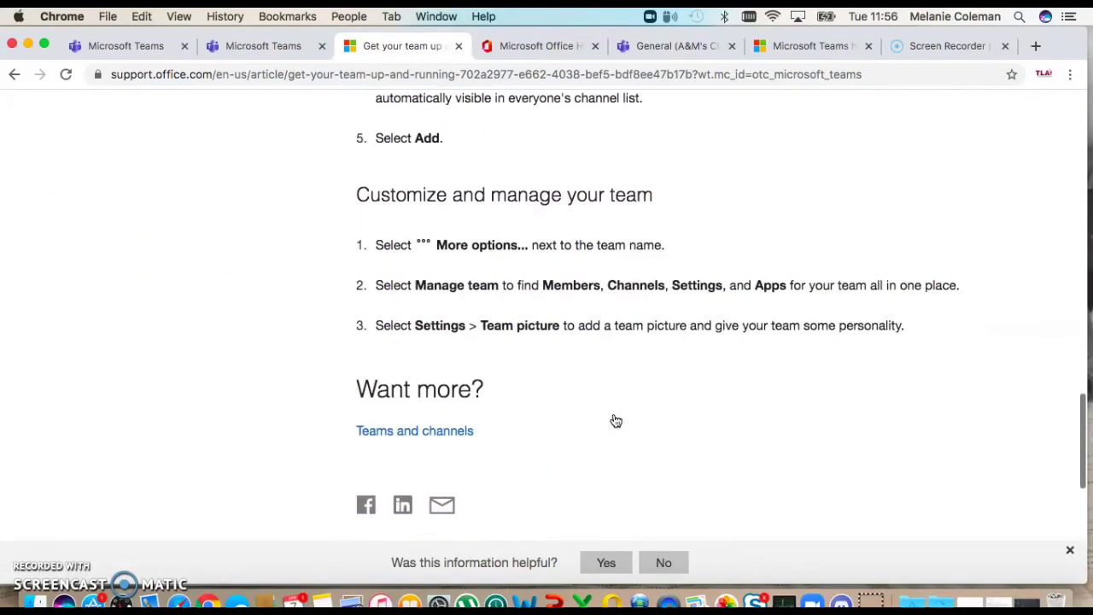
scroll(616, 420, up, 20)
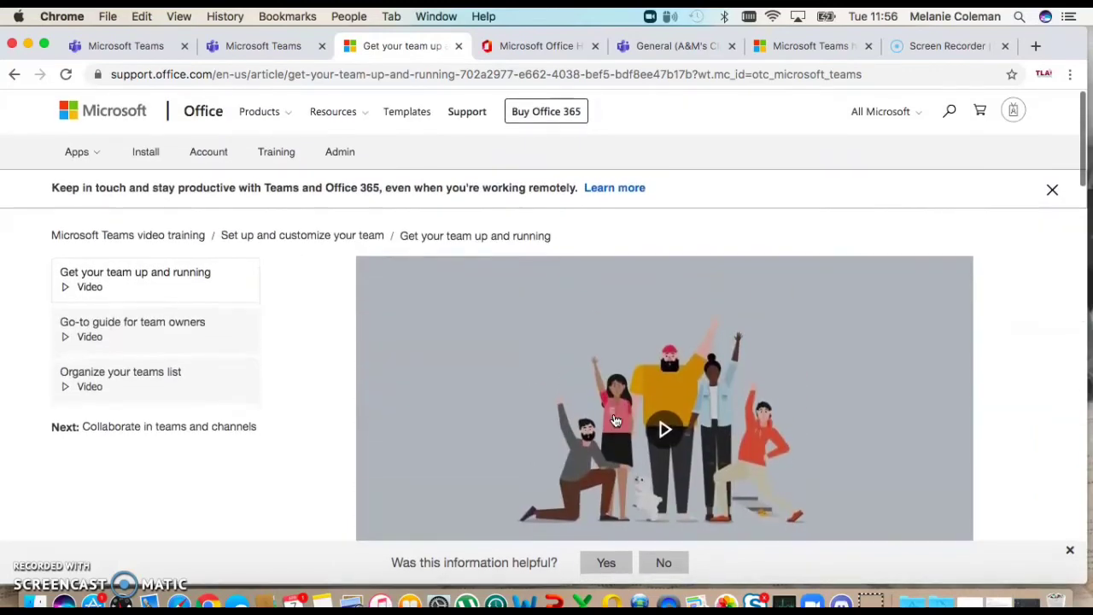